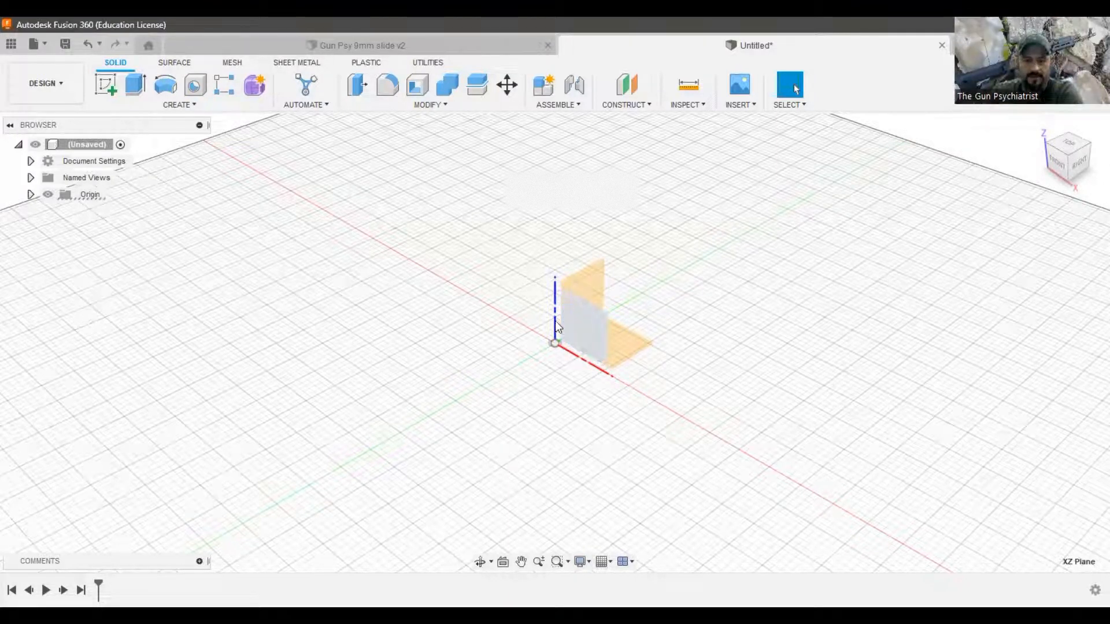
Step: Start a sketch on the XZ plane and draw a rectangle from the origin, 4 in high and 0.5 in wide, tidying its height dimension
click(582, 336)
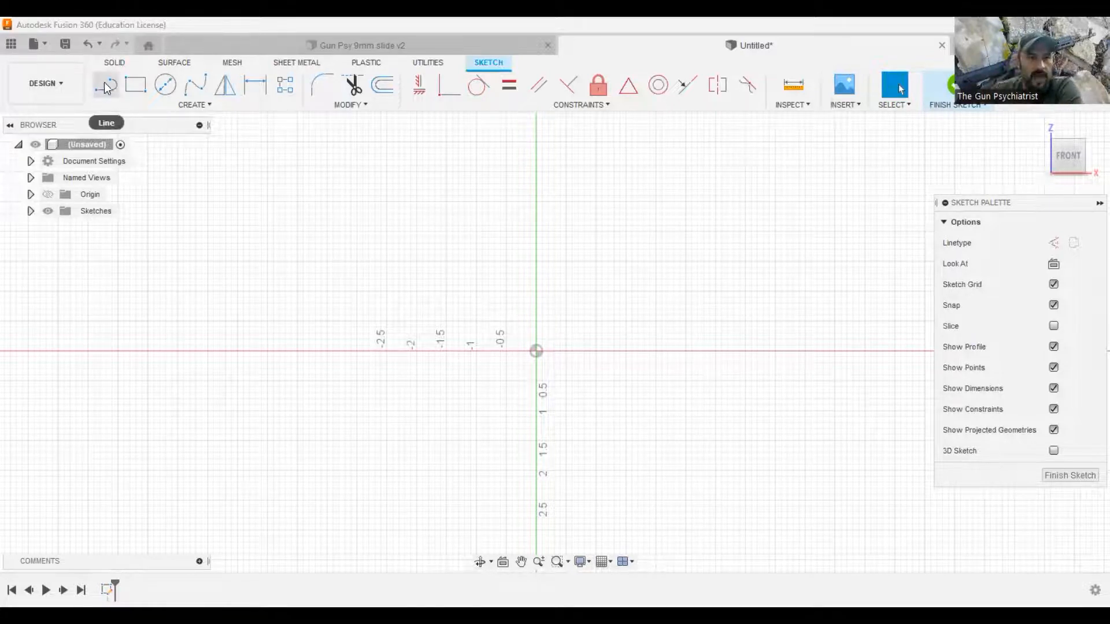
click(137, 87)
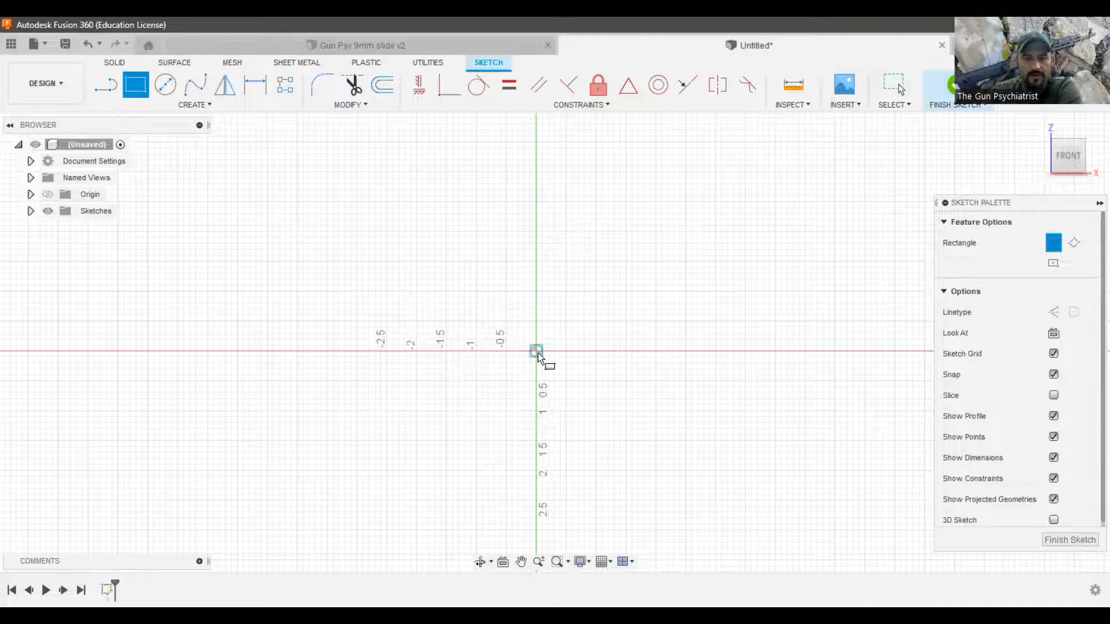
click(571, 333)
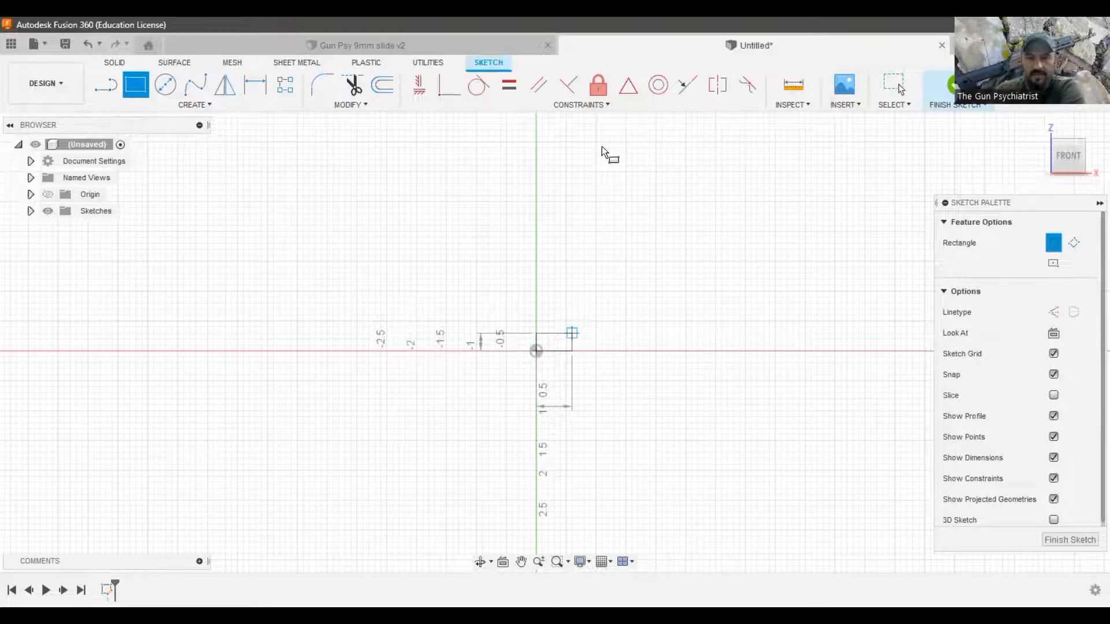
text(4)
key(Tab)
text(.5)
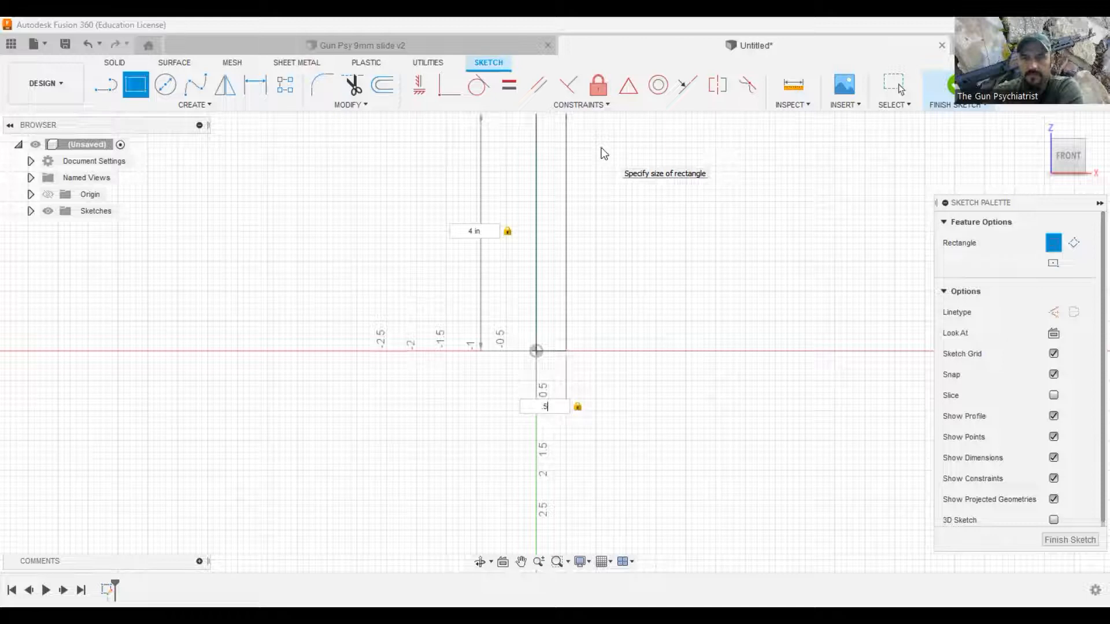
key(Return)
scroll(562, 181, down, 2)
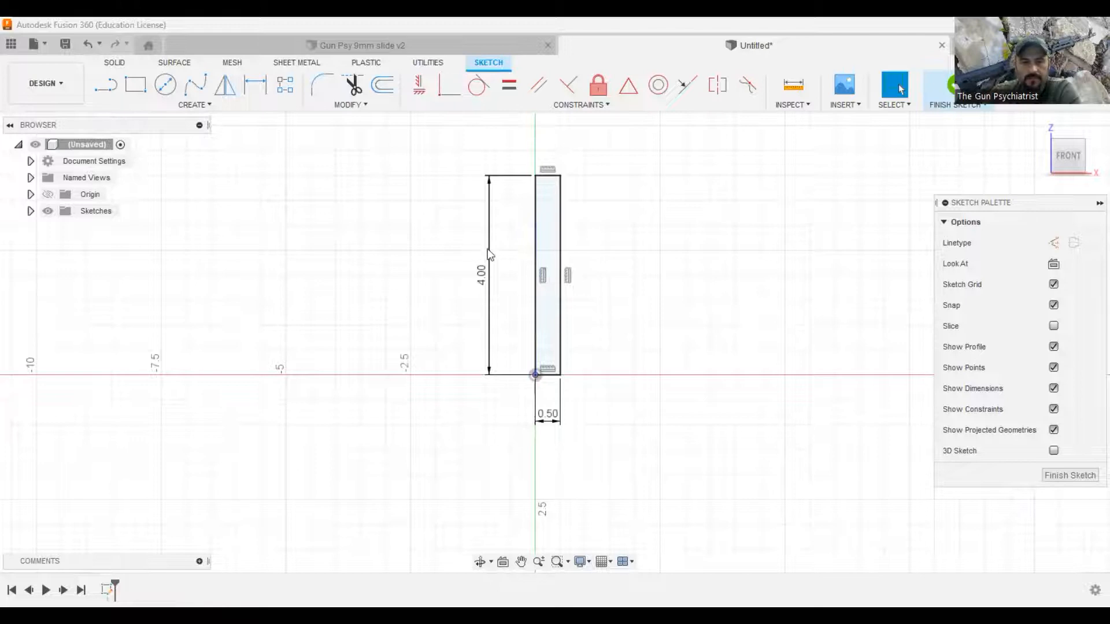
drag(491, 252, 505, 255)
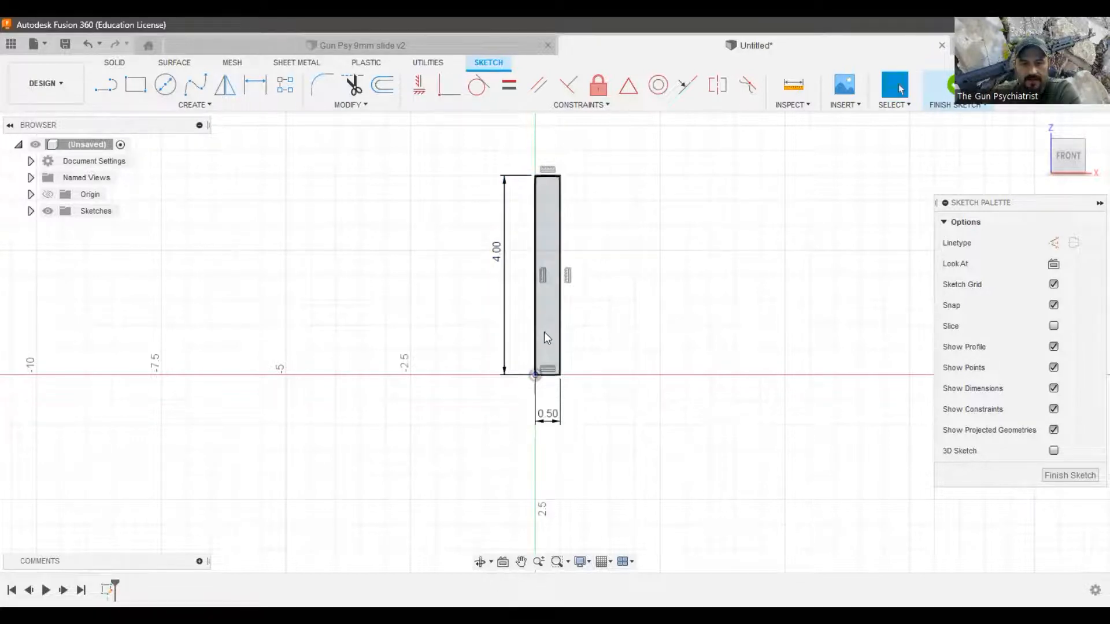
scroll(541, 254, up, 1)
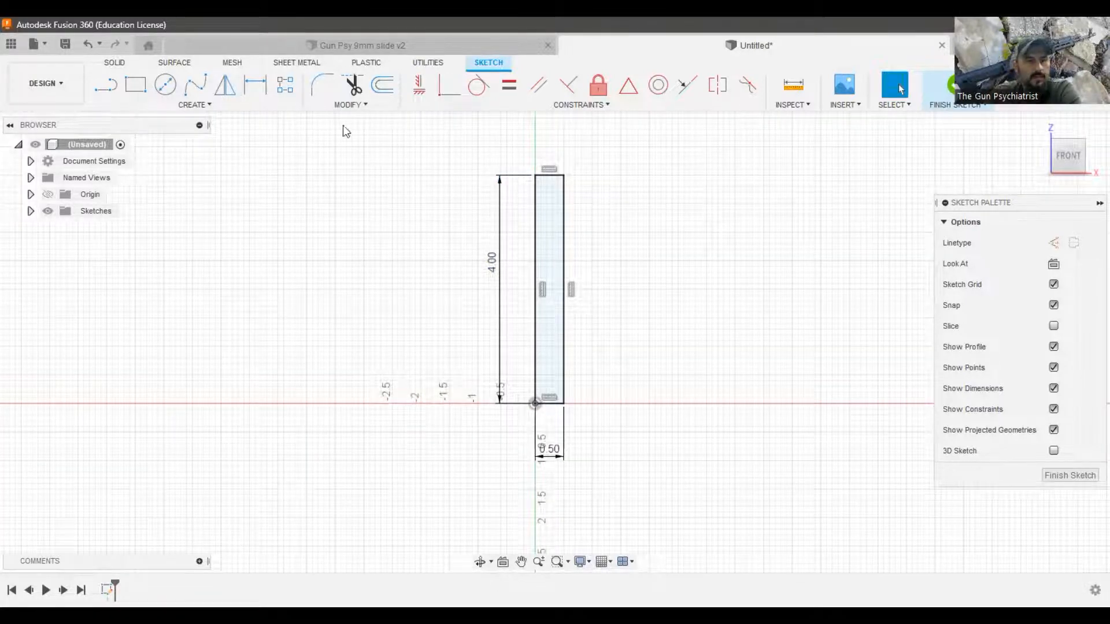
Step: Draw a narrower neck on top of the rectangle with lines, from its upper corner on the vertical axis to the top edge's midpoint
key(l)
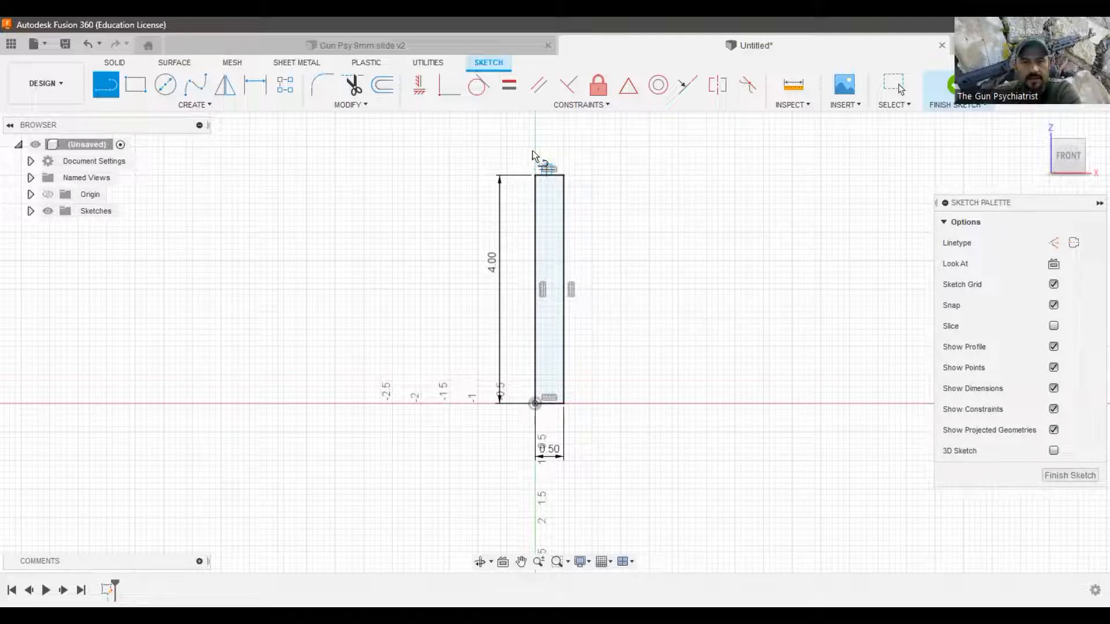
click(535, 175)
click(535, 147)
click(550, 147)
click(550, 175)
Step: Trim the shared edge, axis-side edges, base and neck top, leaving only the stepped outer line of the body, shoulder and neck
key(t)
scroll(546, 162, up, 3)
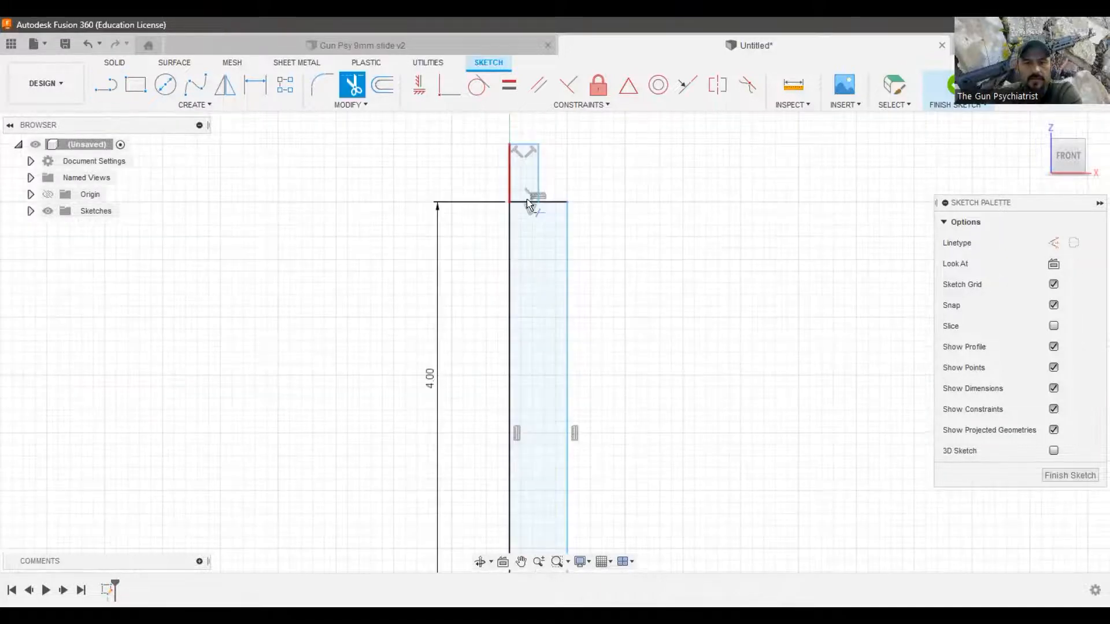
click(526, 202)
click(521, 202)
click(511, 220)
scroll(518, 184, down, 3)
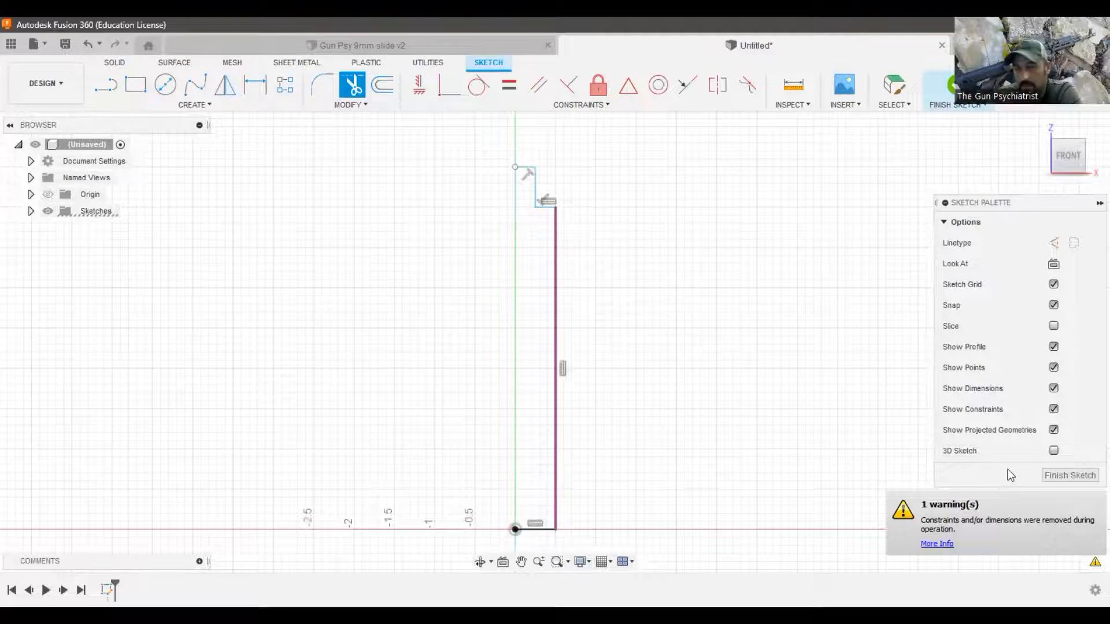
scroll(564, 203, down, 1)
scroll(612, 212, up, 2)
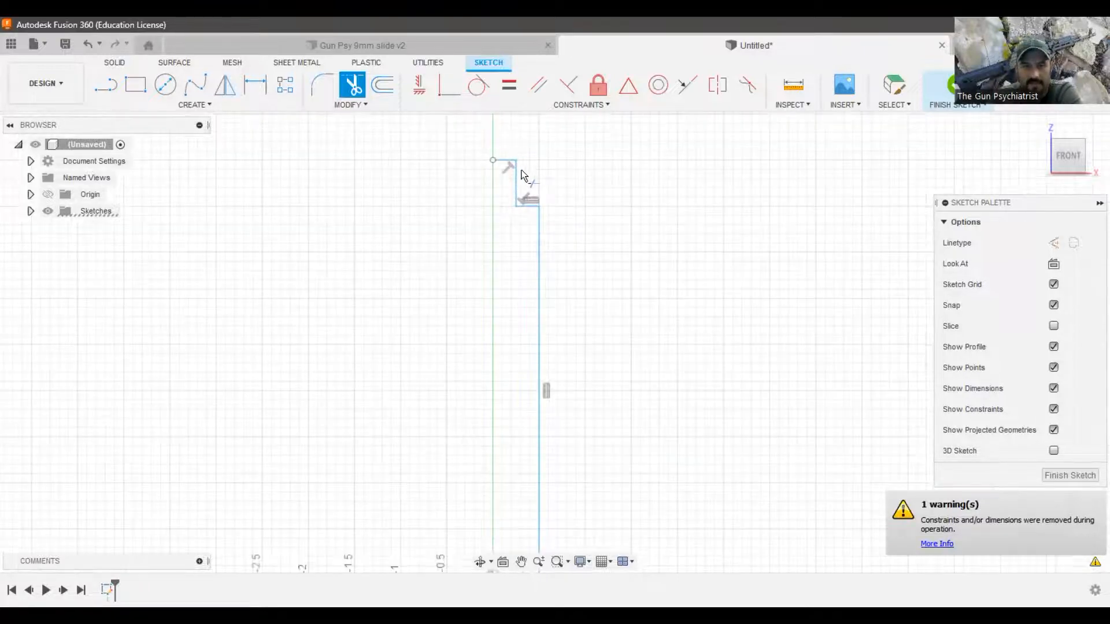
scroll(522, 176, up, 2)
click(488, 153)
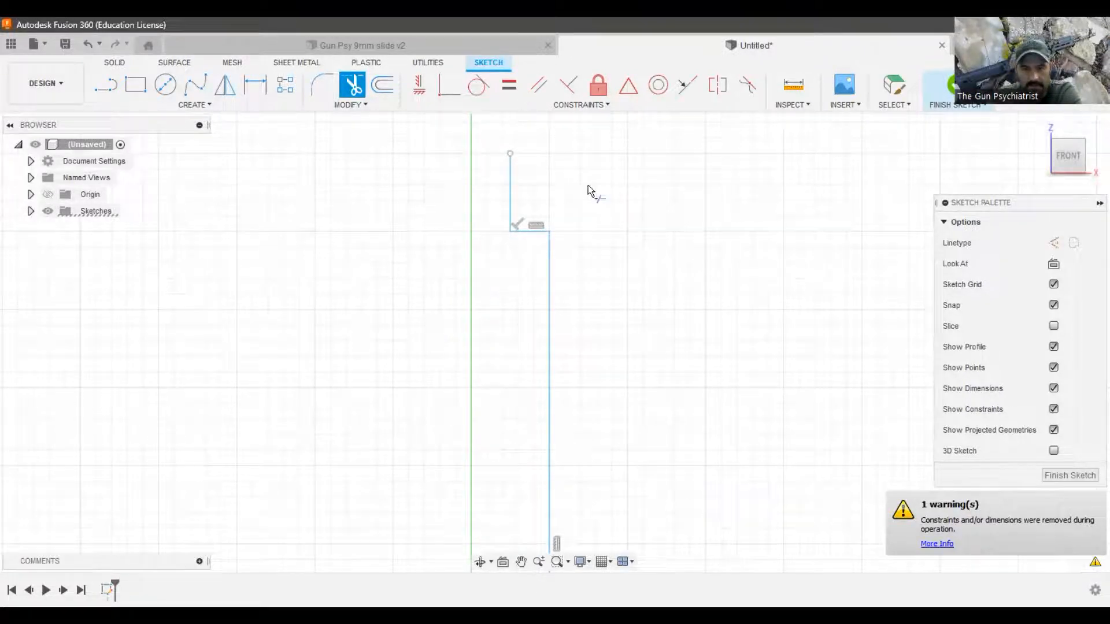
scroll(581, 196, down, 2)
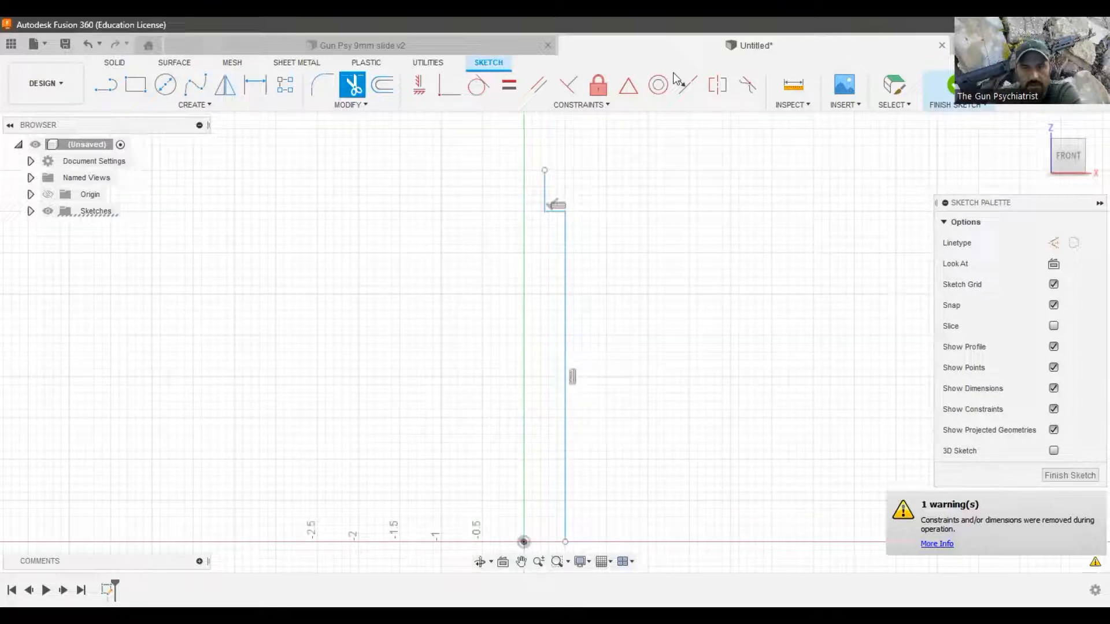
Step: Try offsetting the stepped outline inward by 0.09375 in, and undo the offset
click(382, 86)
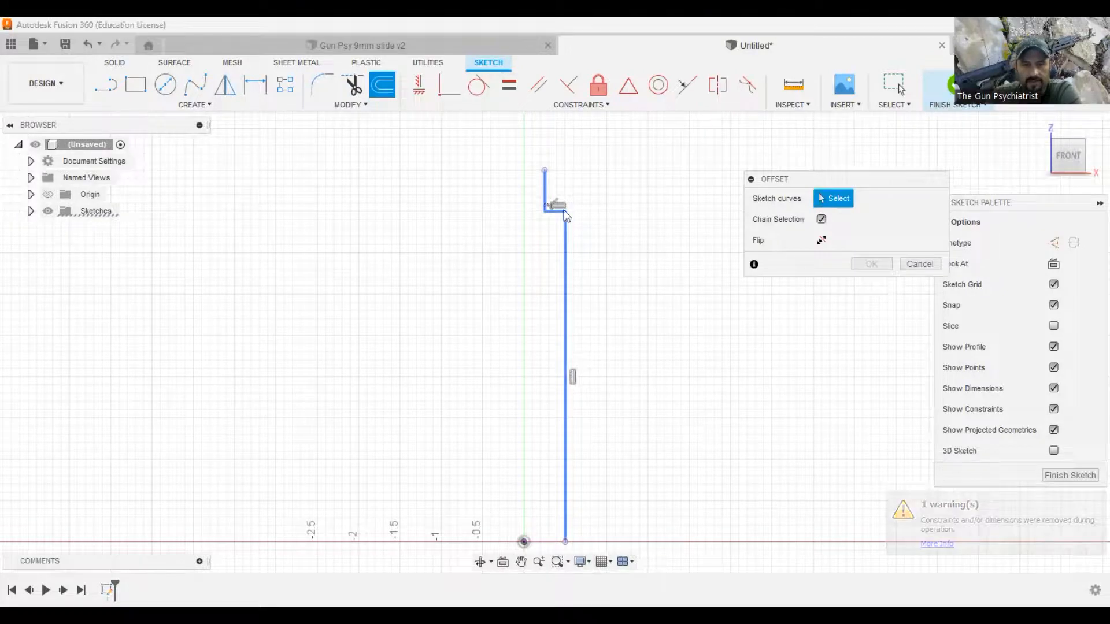
click(568, 254)
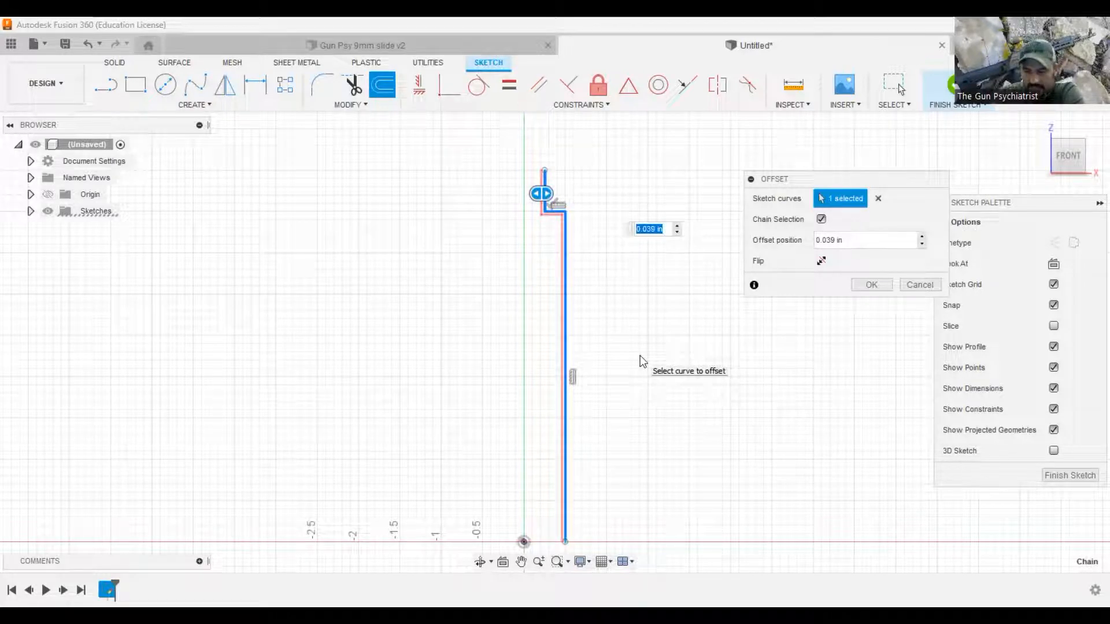
text(.09375)
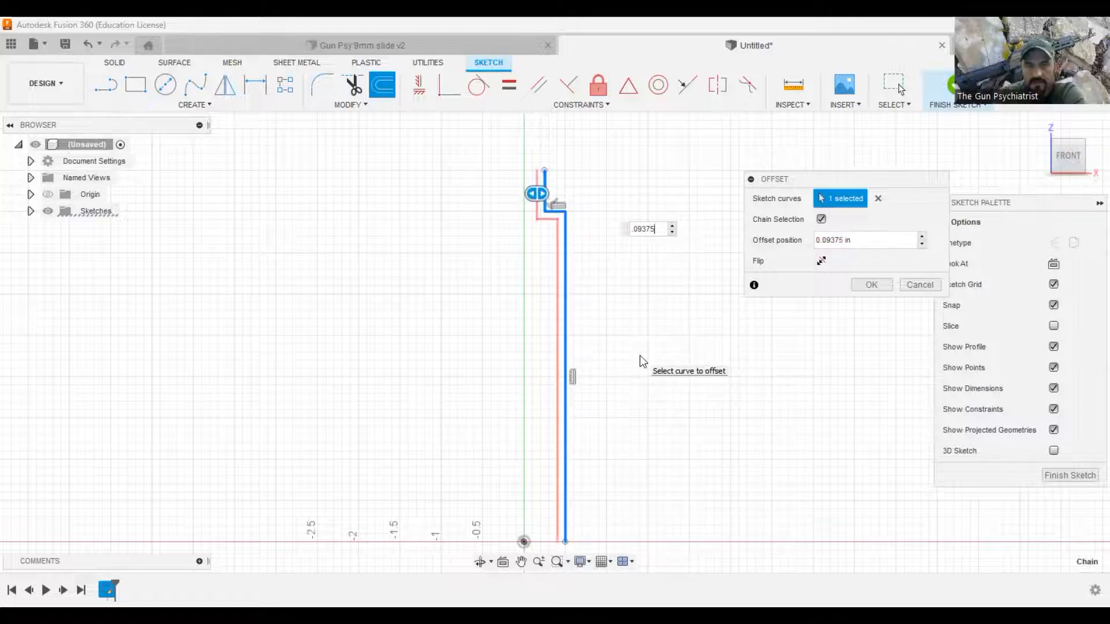
key(Return)
scroll(550, 192, up, 3)
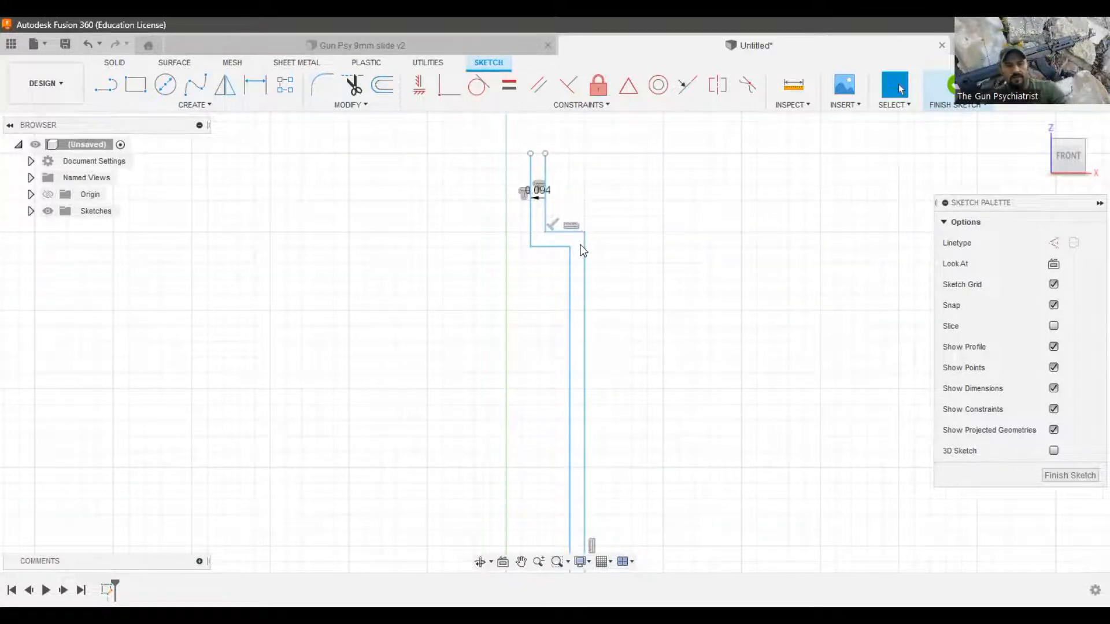
key(ctrl+z)
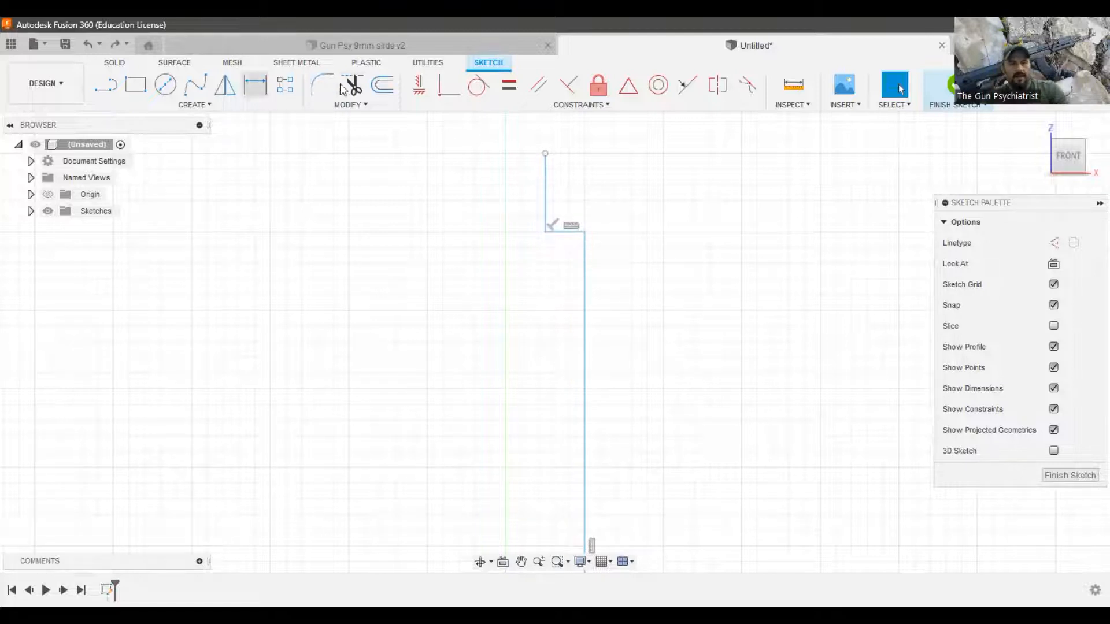
Step: Fillet the outer corner between the shoulder and the long vertical line with a 0.10 in radius
click(319, 82)
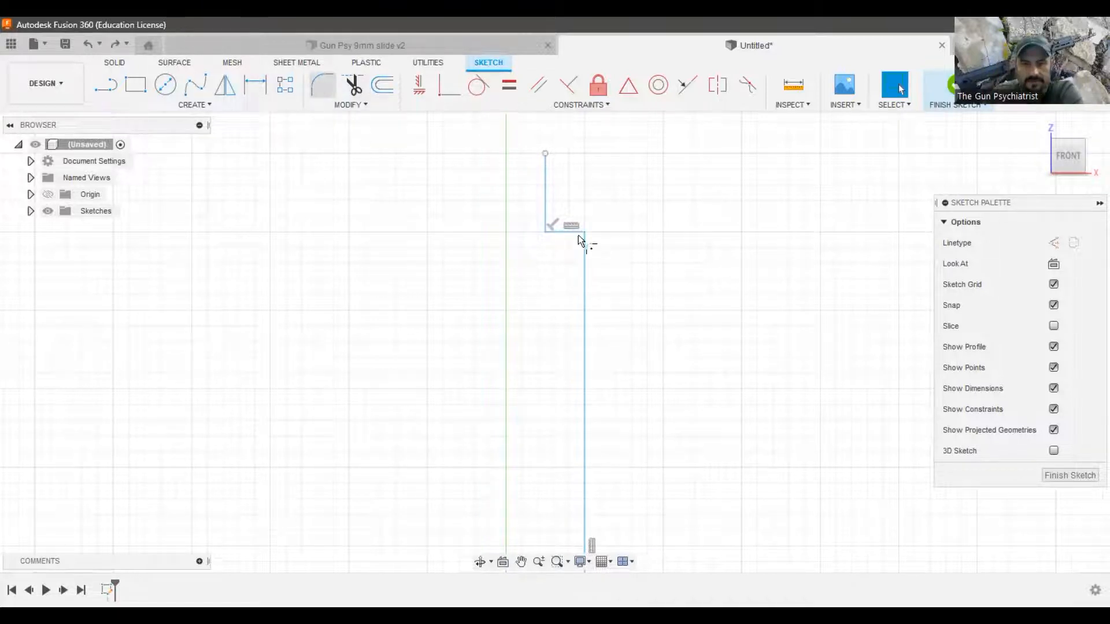
click(586, 252)
scroll(616, 193, down, 1)
scroll(653, 197, down, 1)
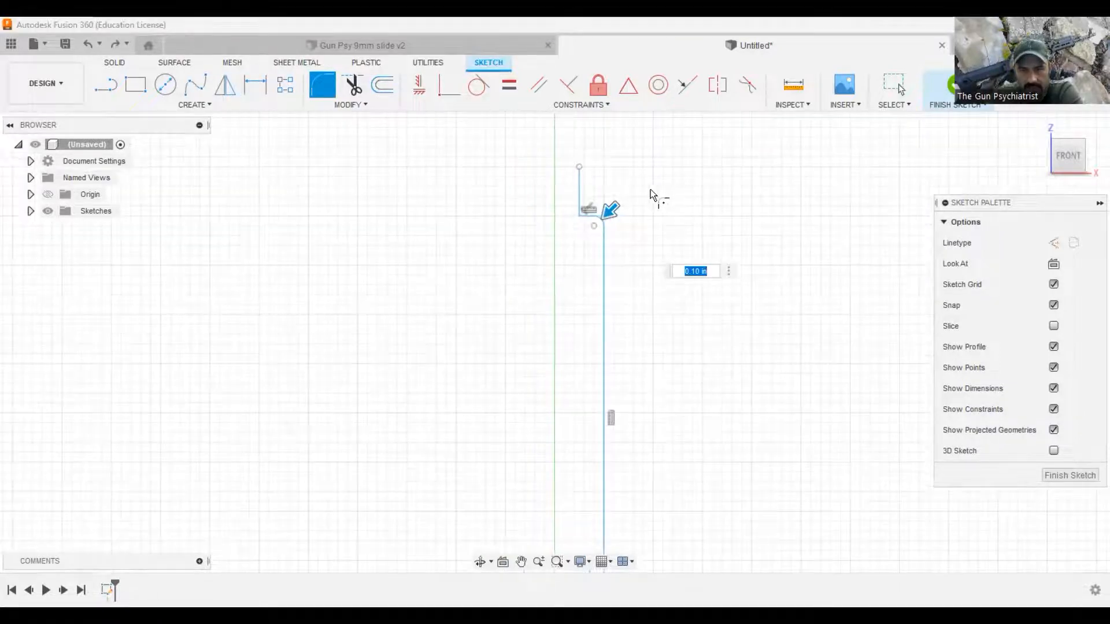
scroll(653, 194, down, 1)
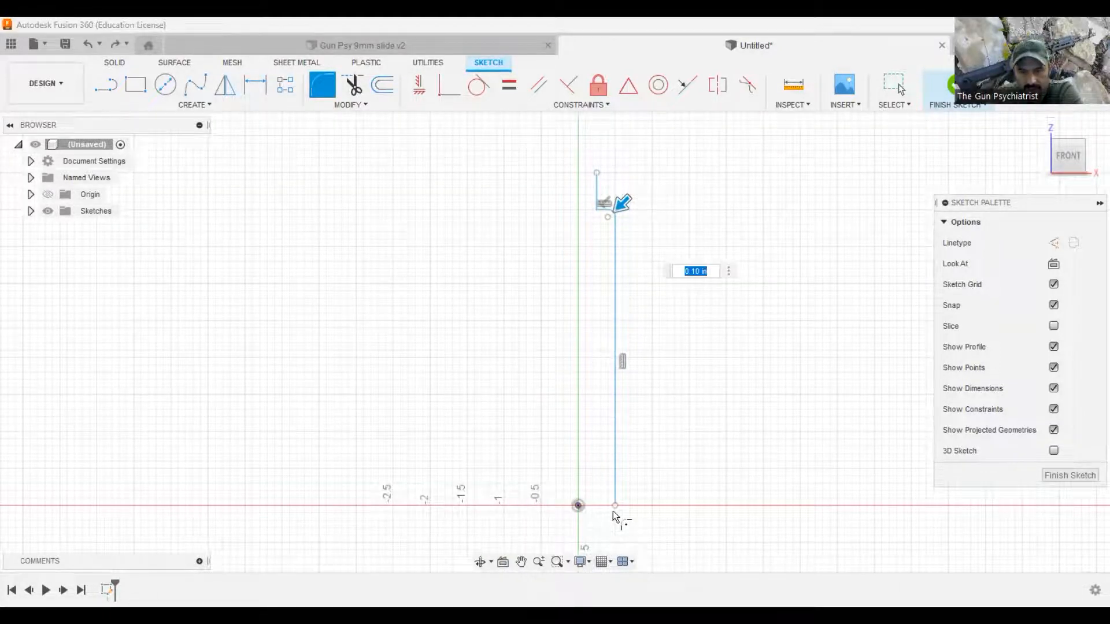
scroll(614, 513, up, 2)
key(Return)
scroll(642, 243, down, 5)
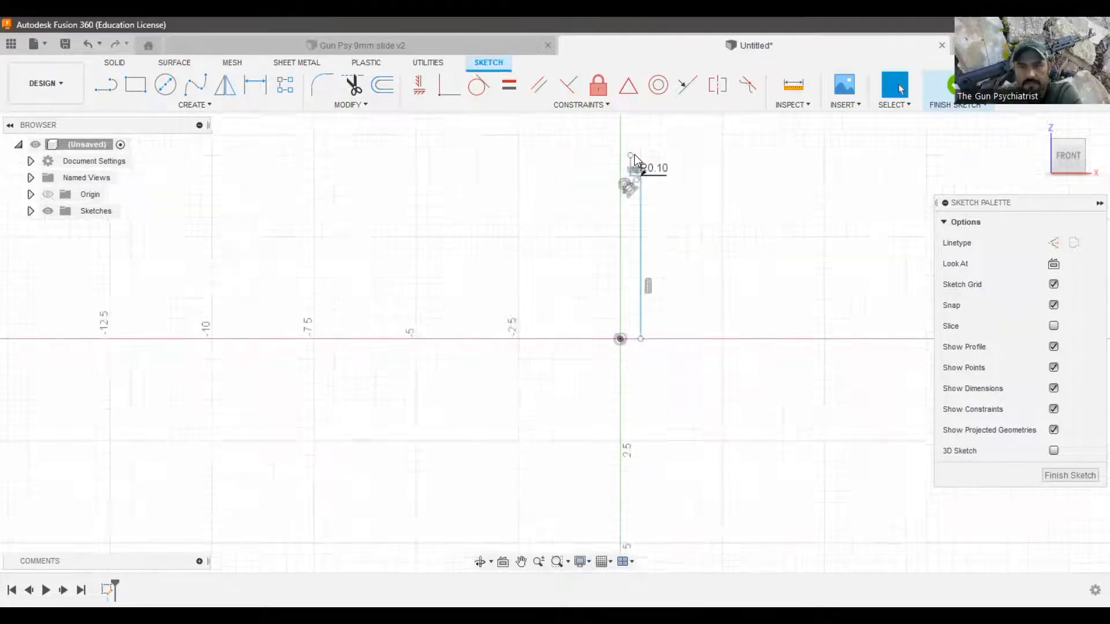
Step: Offset the filleted outline inward by 0.09375 in to form the wall thickness, and check the small inner corner arc
scroll(633, 152, up, 2)
click(381, 87)
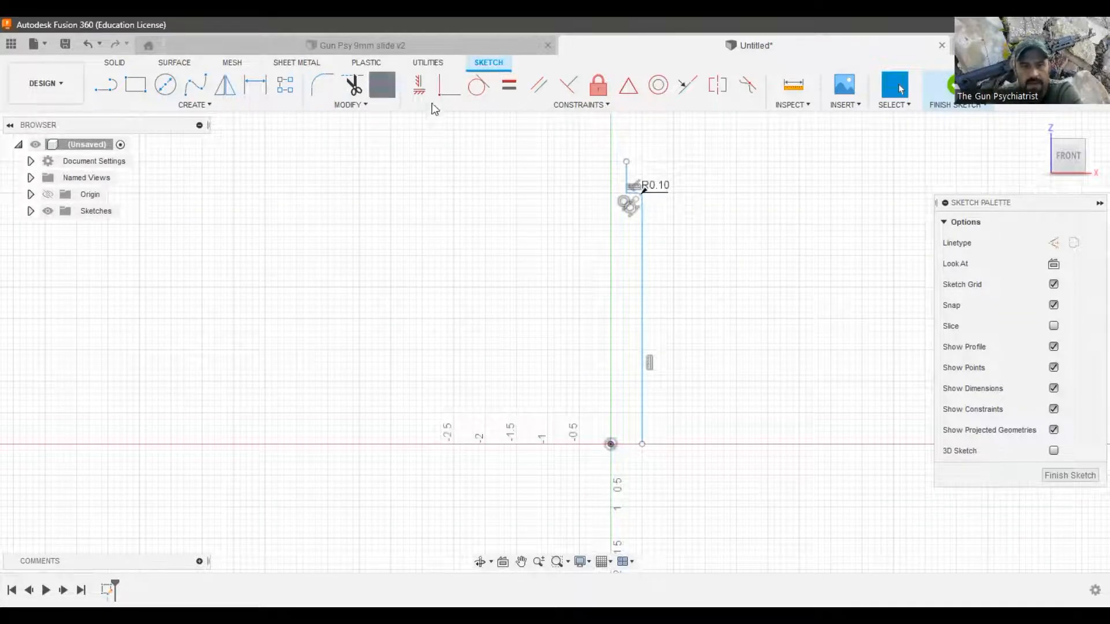
click(623, 180)
text(0935)
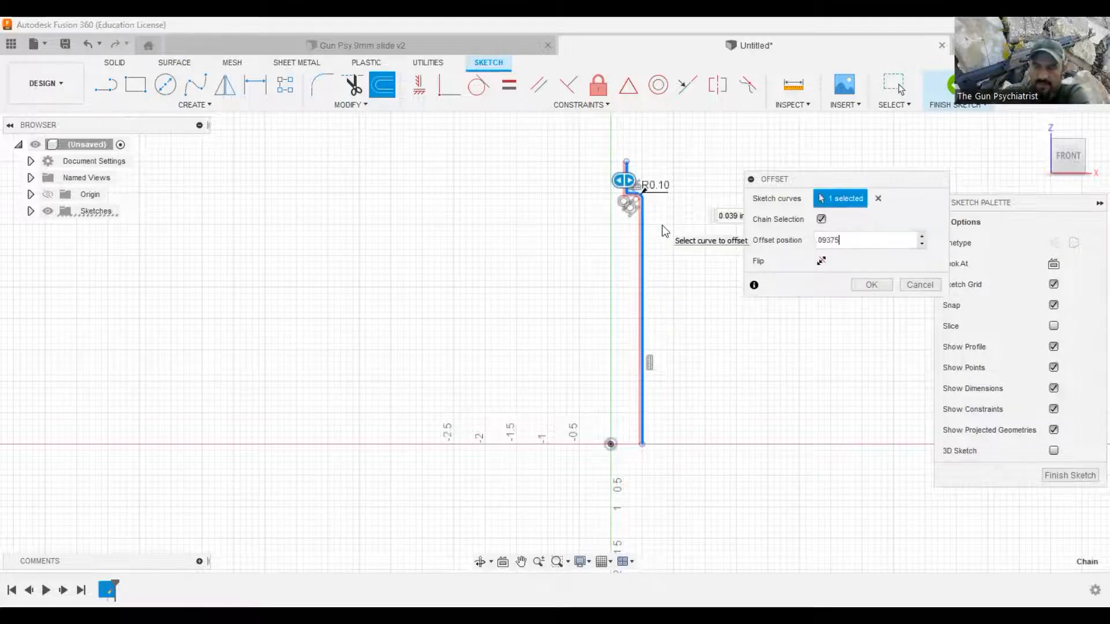
key(Return)
scroll(637, 190, up, 4)
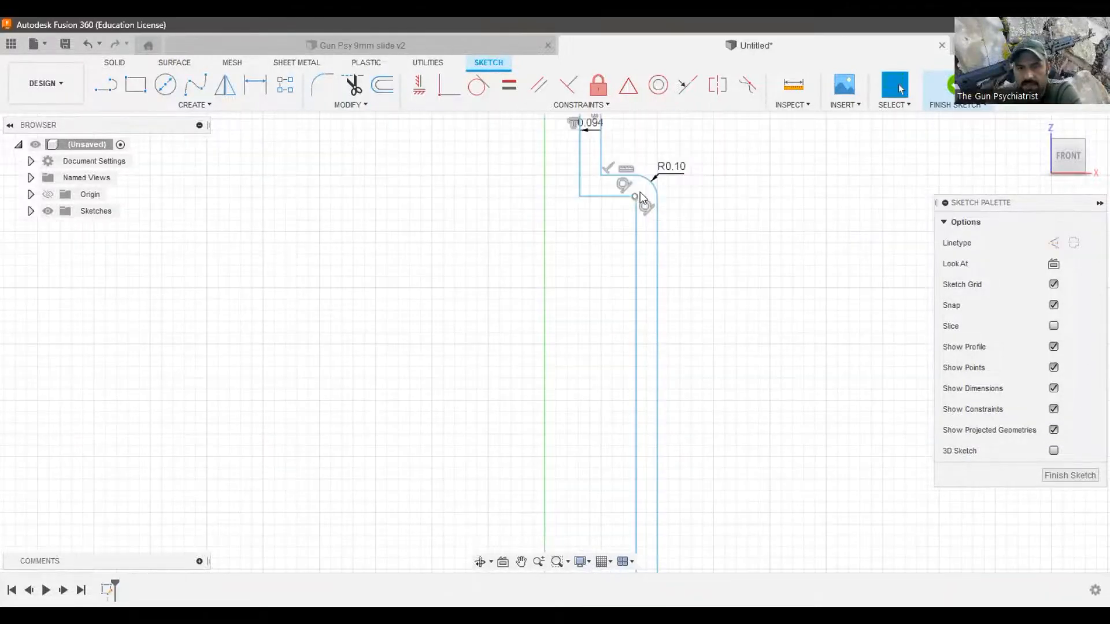
scroll(640, 192, up, 5)
click(605, 181)
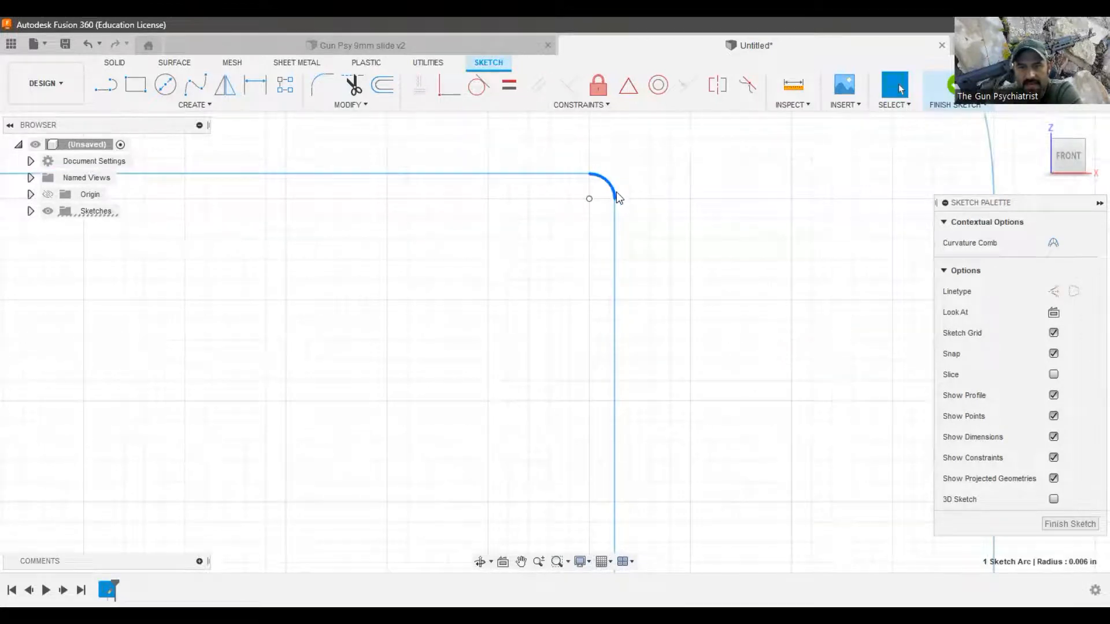
scroll(699, 248, down, 8)
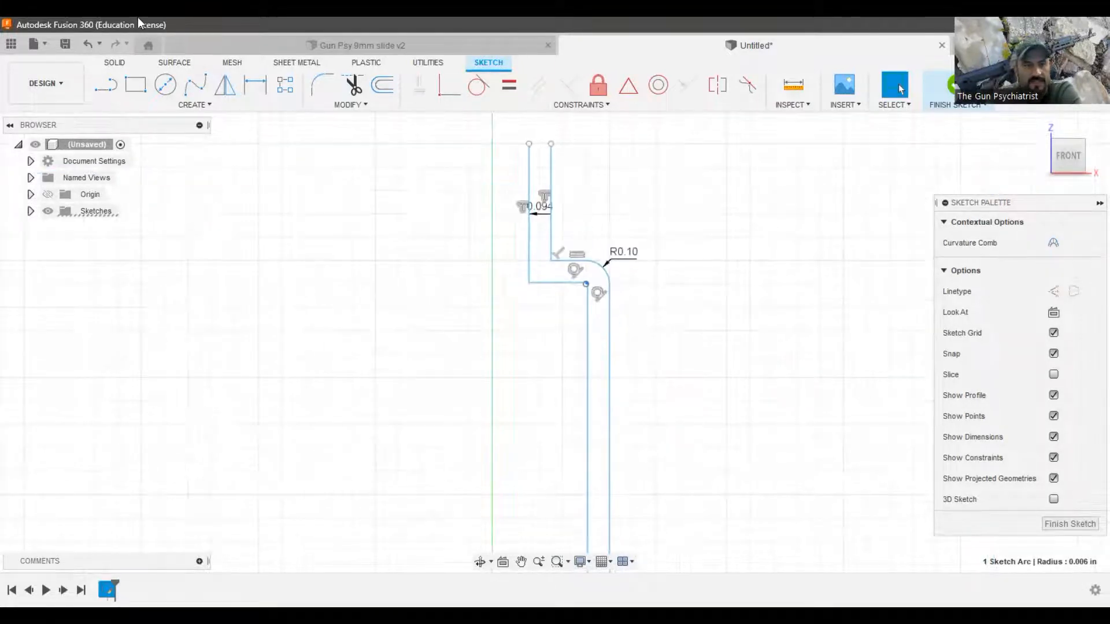
Step: Close the wall profile with short lines joining the inner and outer outlines at the neck top and the base
click(113, 88)
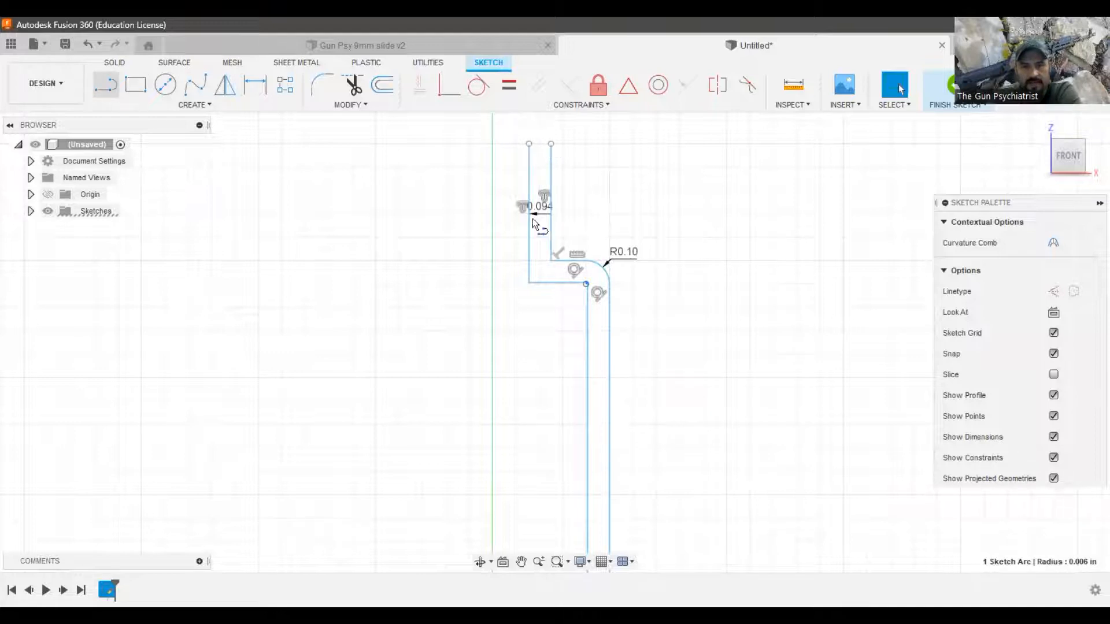
key(l)
scroll(659, 173, down, 2)
scroll(668, 202, down, 5)
scroll(676, 430, down, 1)
middle_drag(664, 544, 666, 453)
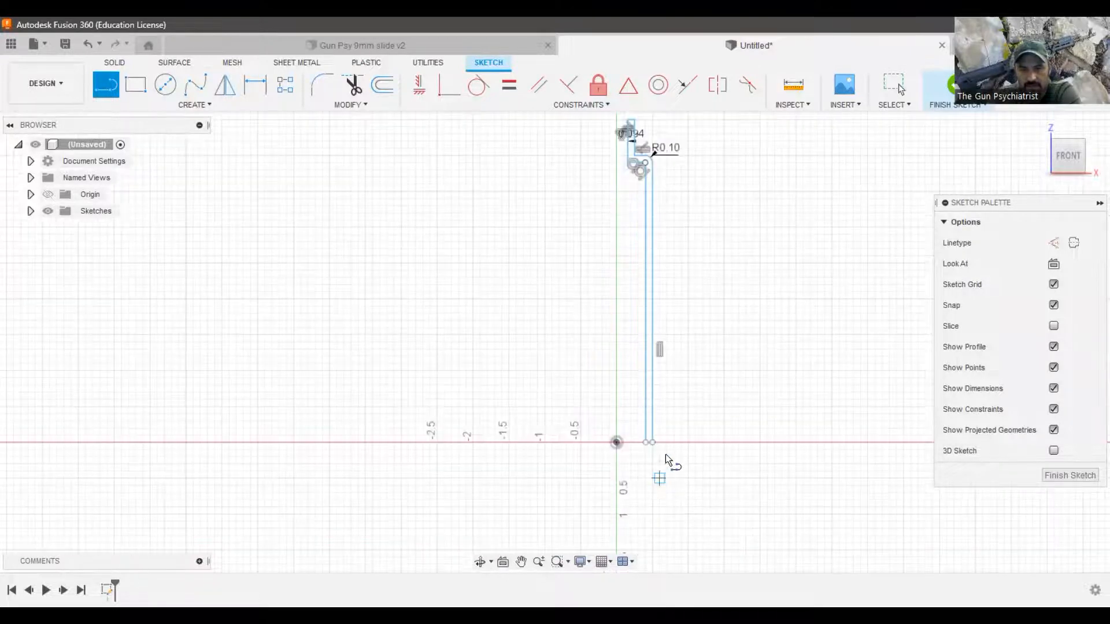
scroll(648, 446, up, 1)
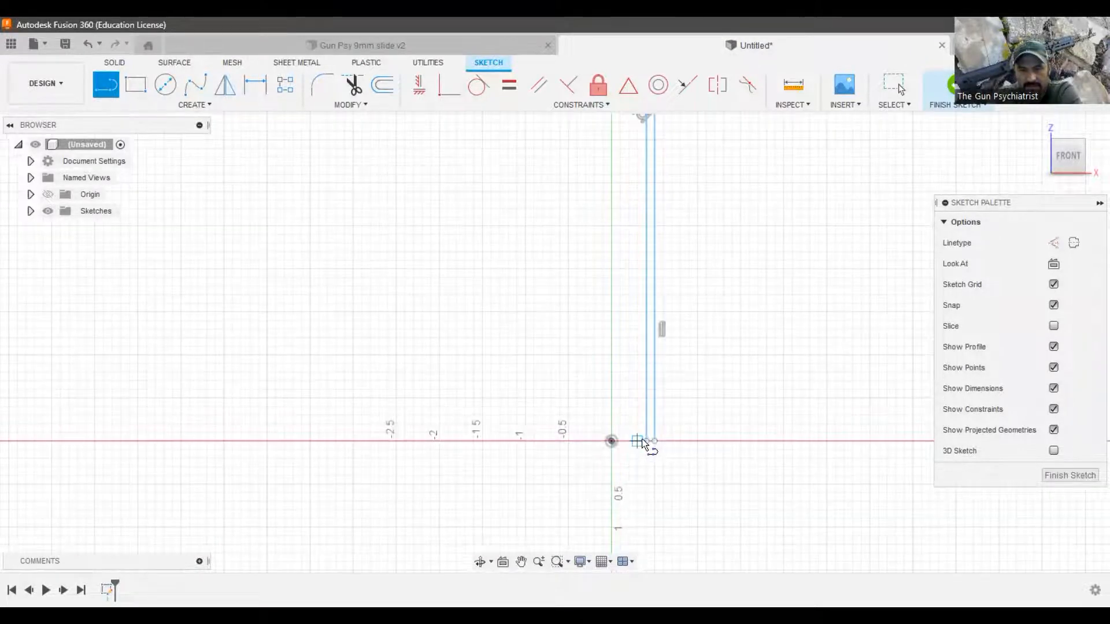
click(653, 441)
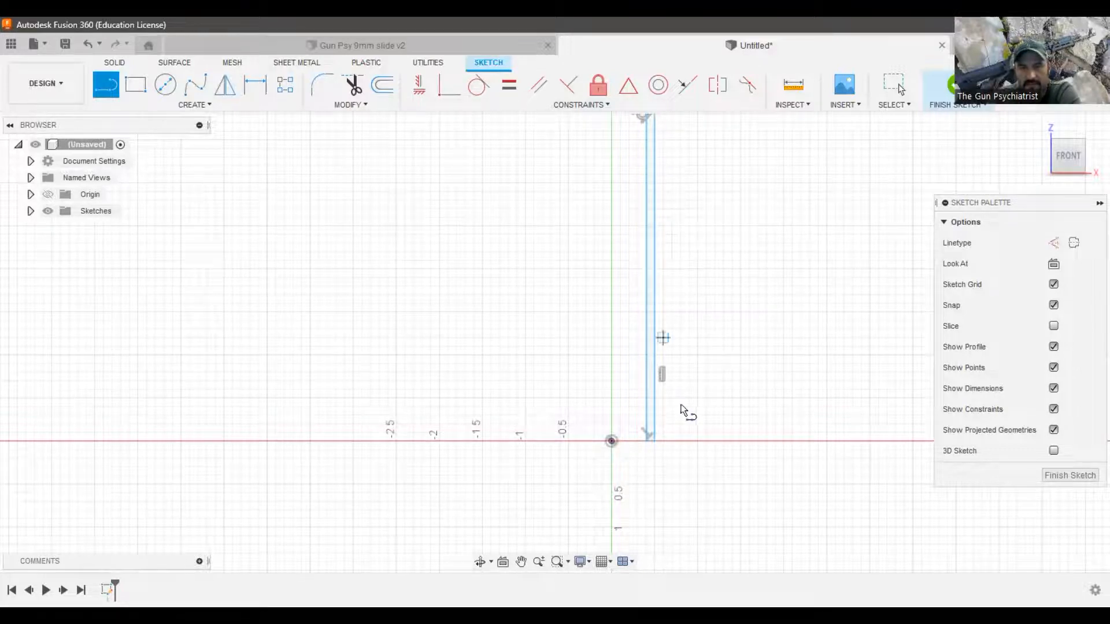
scroll(703, 288, up, 1)
scroll(705, 376, down, 2)
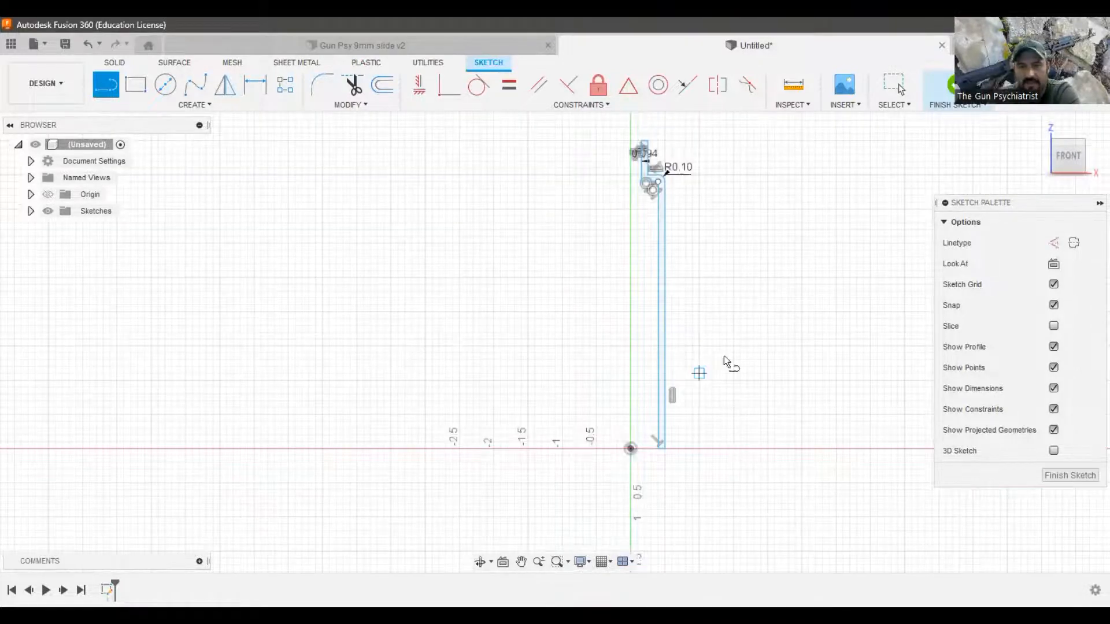
Step: Try to offset the outer outline again from the shoulder's horizontal edge, and cancel the command
middle_drag(673, 180, 703, 257)
scroll(704, 258, up, 1)
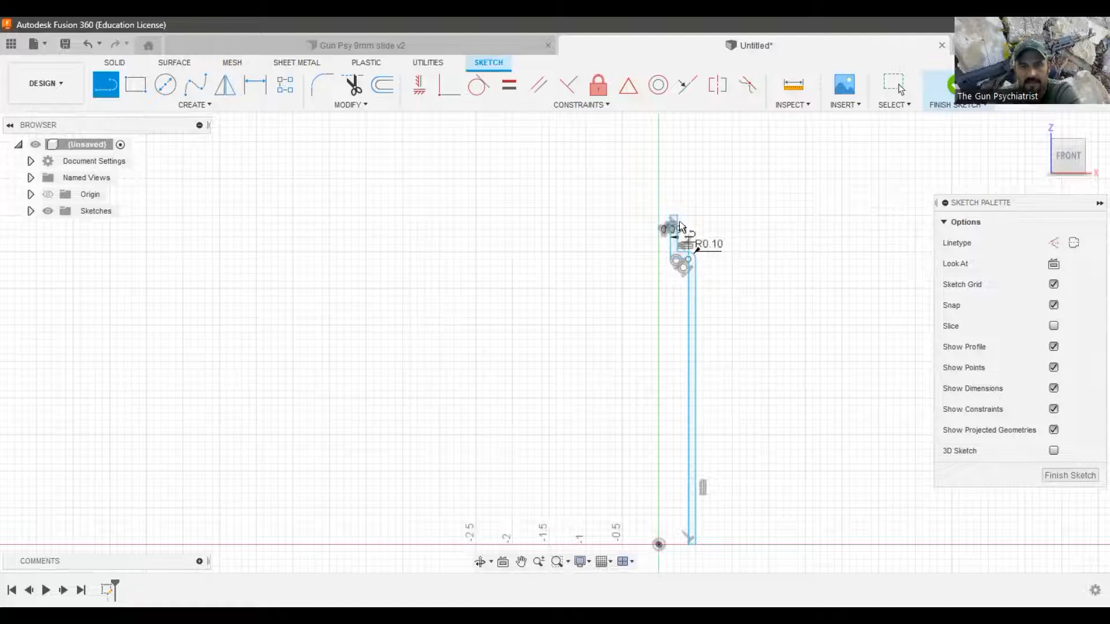
scroll(698, 247, up, 5)
click(380, 95)
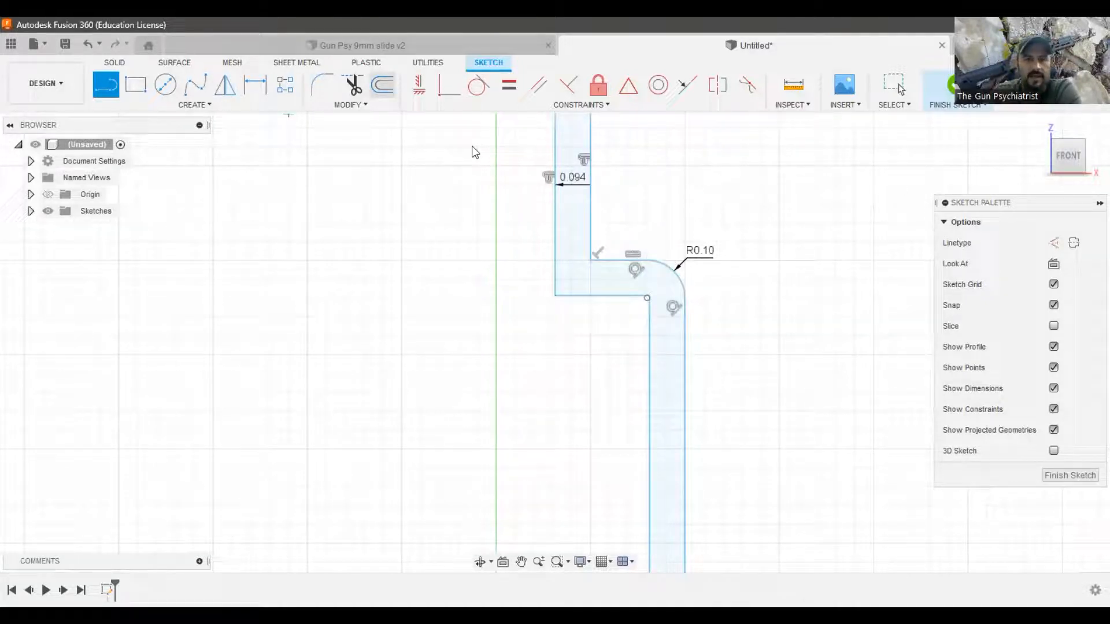
click(608, 260)
click(920, 264)
Step: Fillet the corner between the neck and shoulder and the neck's top corners with a 0.01 in radius
click(325, 86)
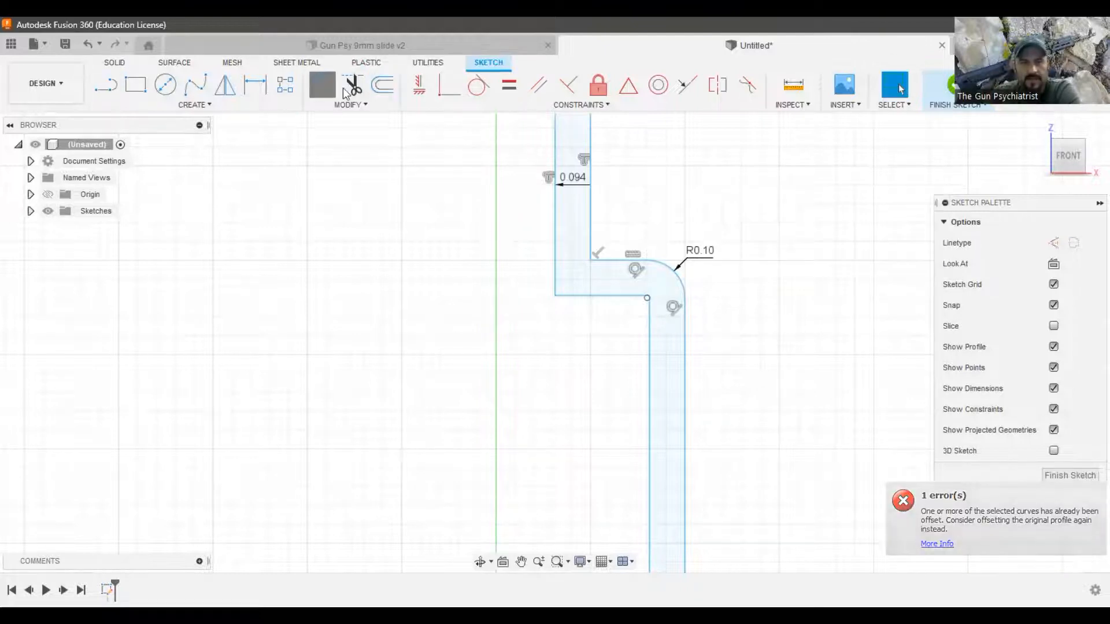
click(590, 240)
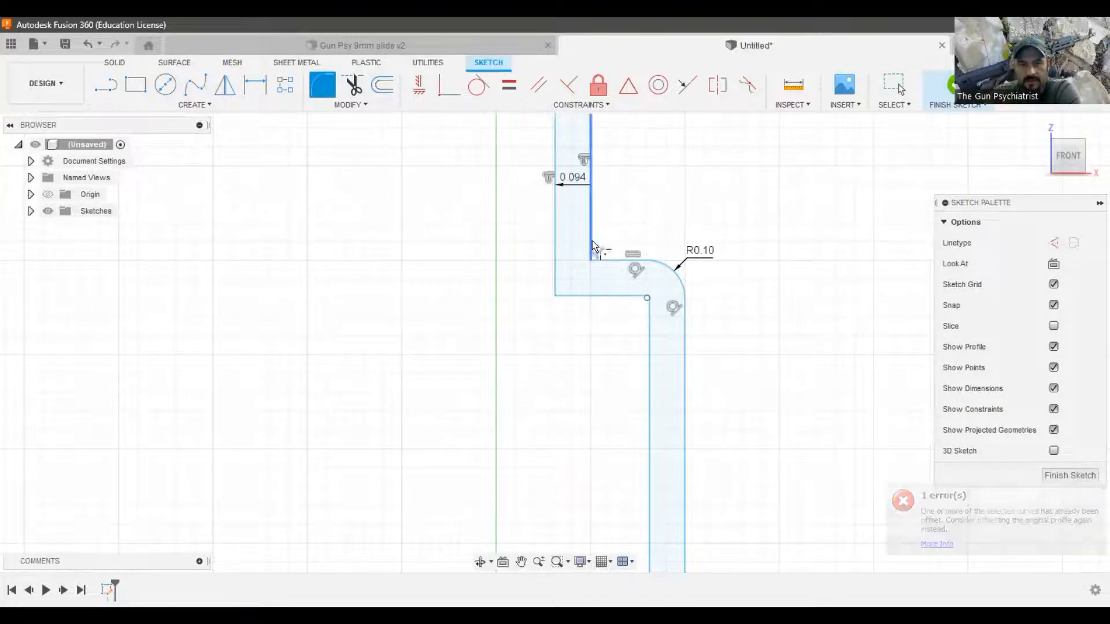
click(616, 264)
scroll(585, 352, down, 3)
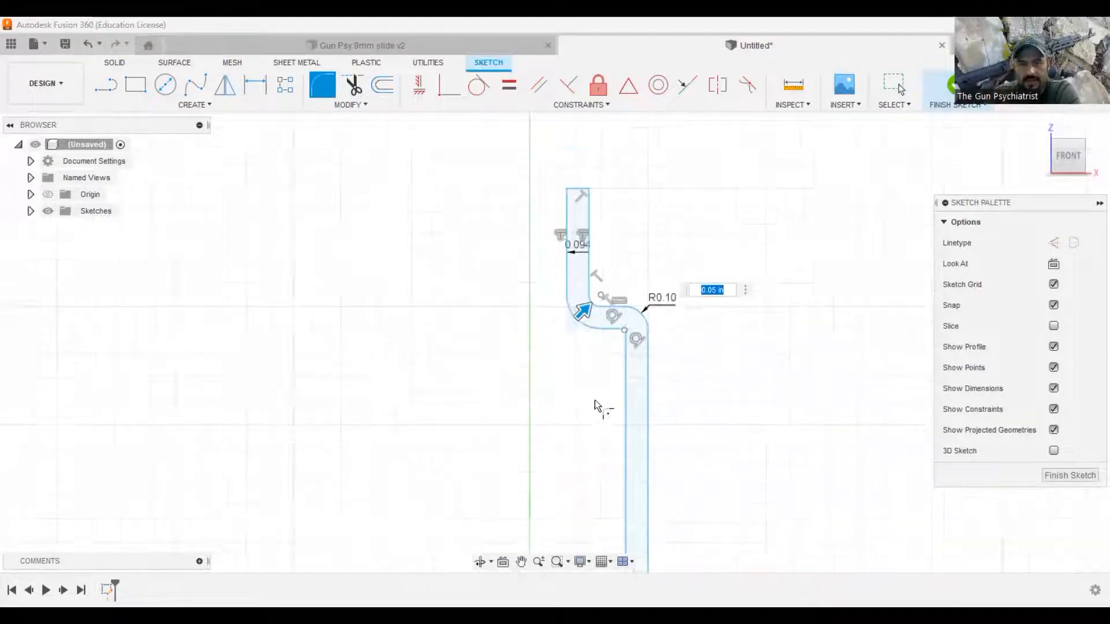
scroll(569, 222, up, 5)
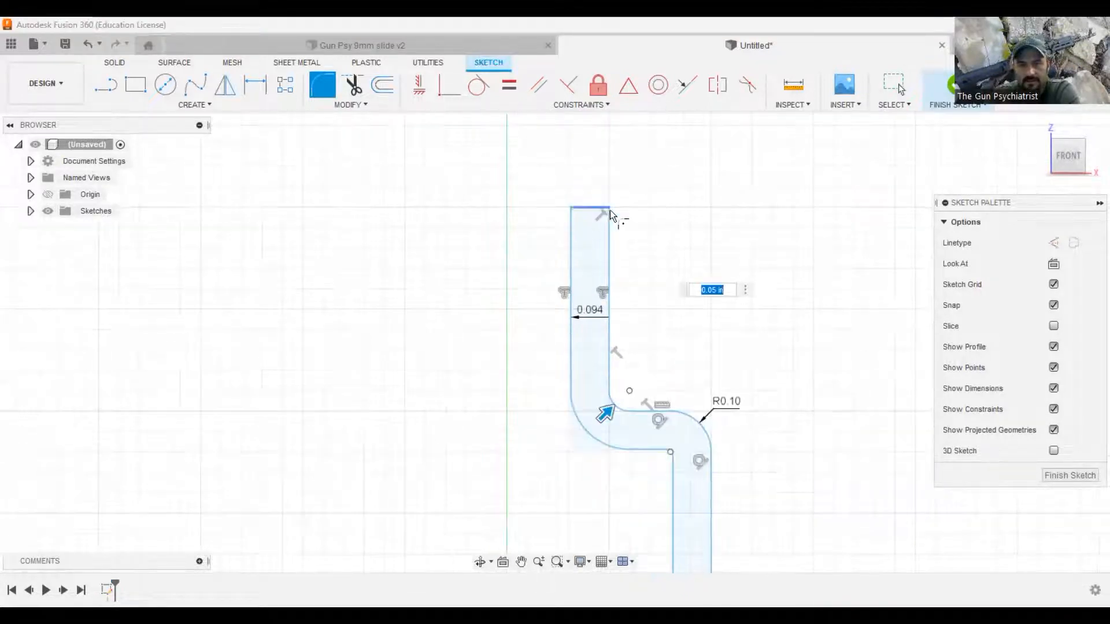
key(Return)
text(0.01)
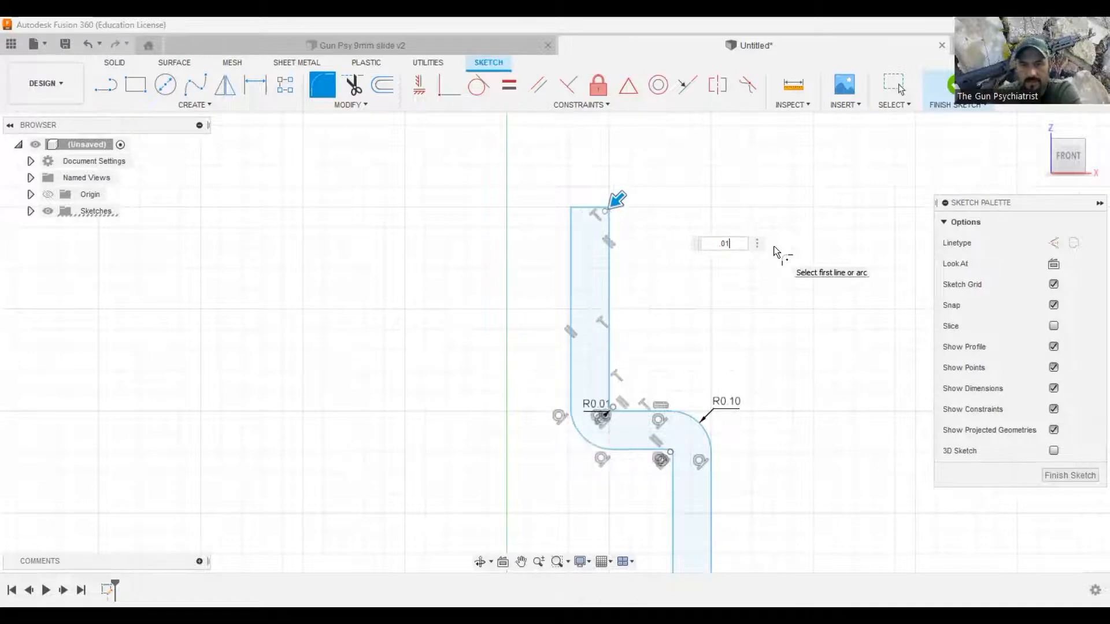
click(572, 208)
scroll(673, 208, down, 4)
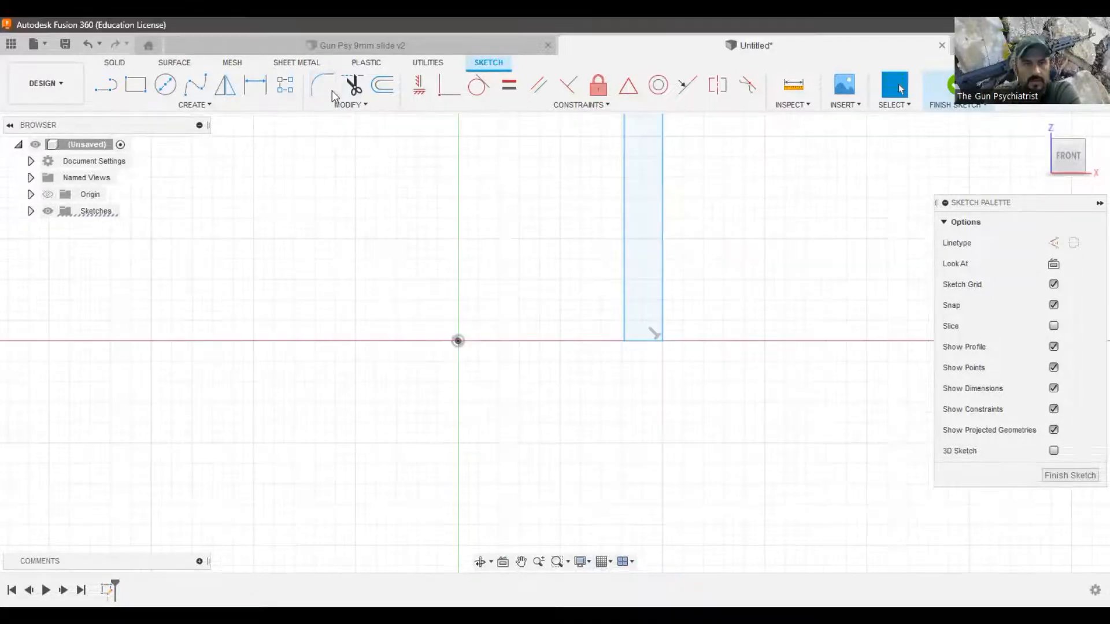
Step: Fillet the outer corner at the base of the long wall with a 0.02 in radius
click(342, 90)
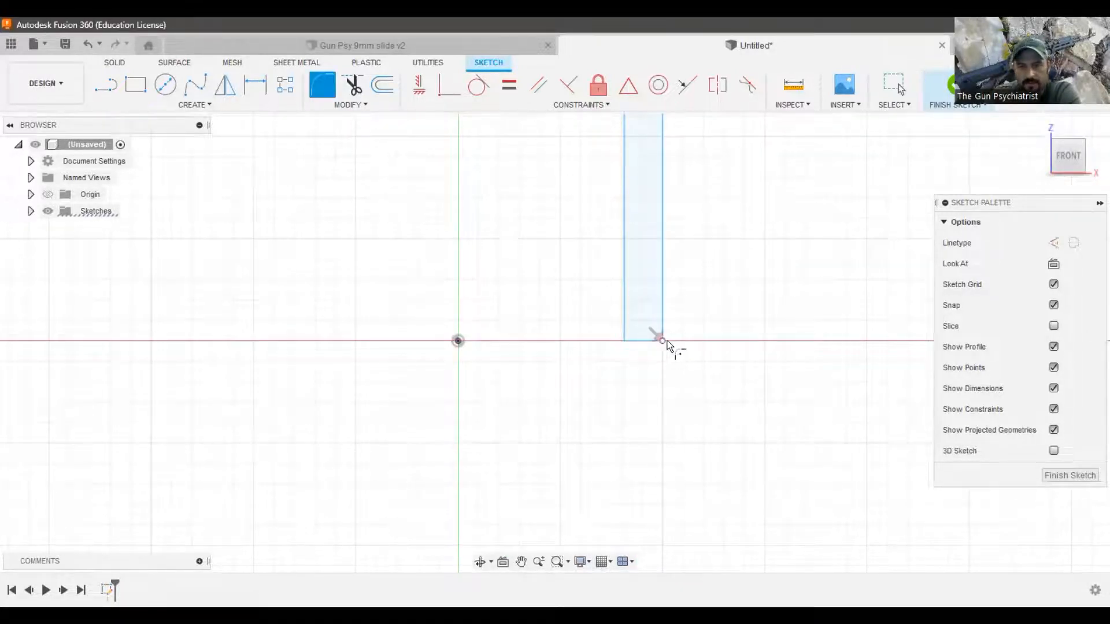
click(664, 342)
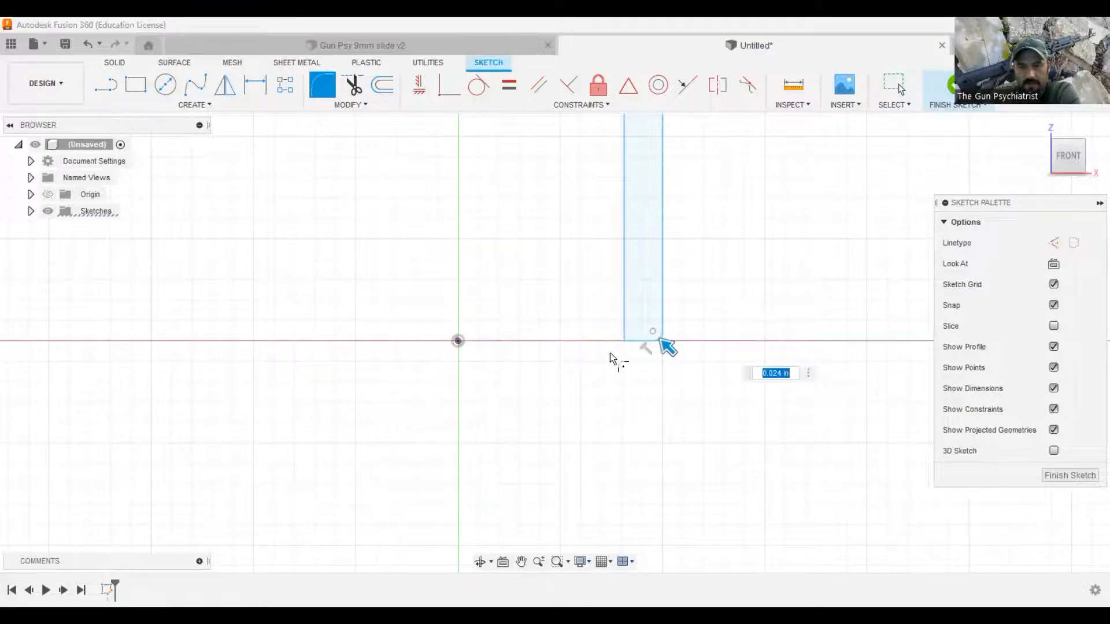
scroll(641, 303, up, 2)
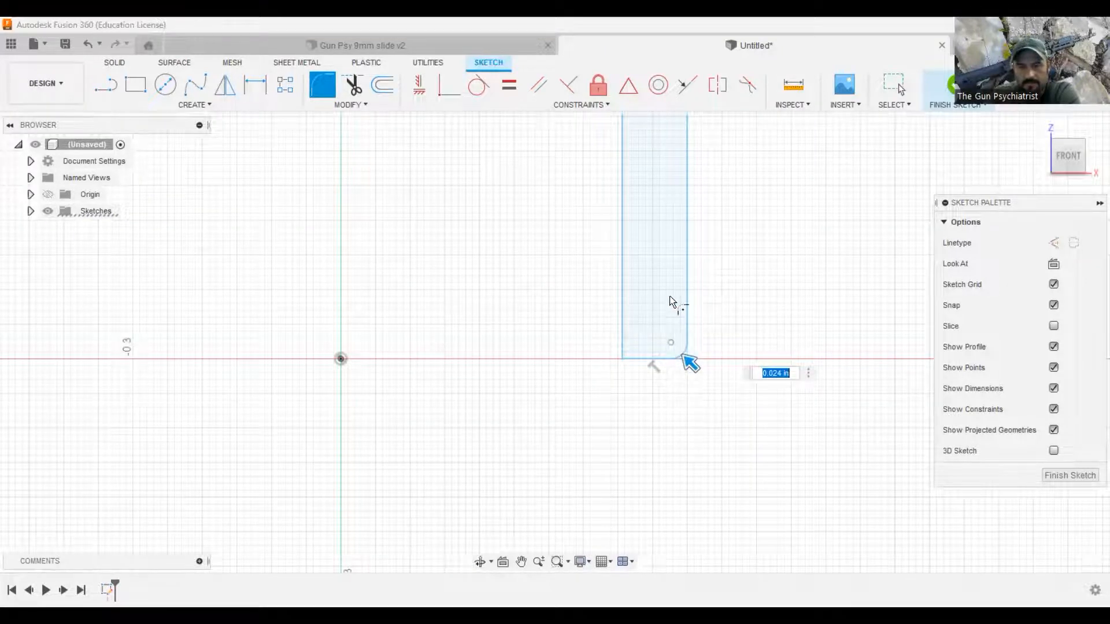
text(.0)
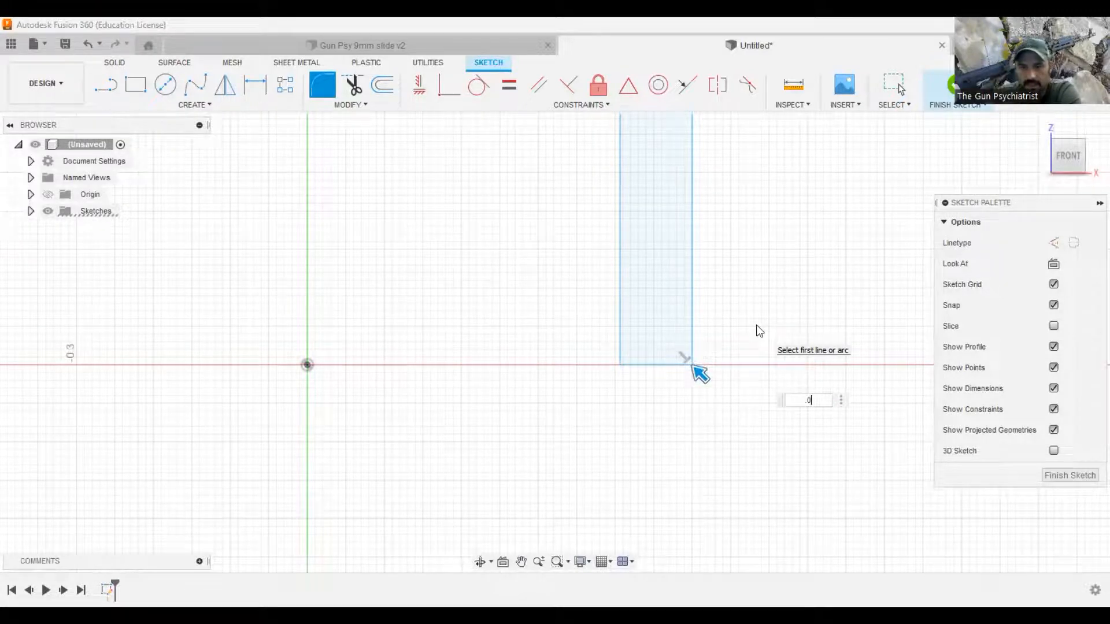
text(2)
key(Return)
Step: Draw a 0.1 in high rectangle from the origin to the inner wall line as a floor, and trim the line separating it from the wall
click(145, 90)
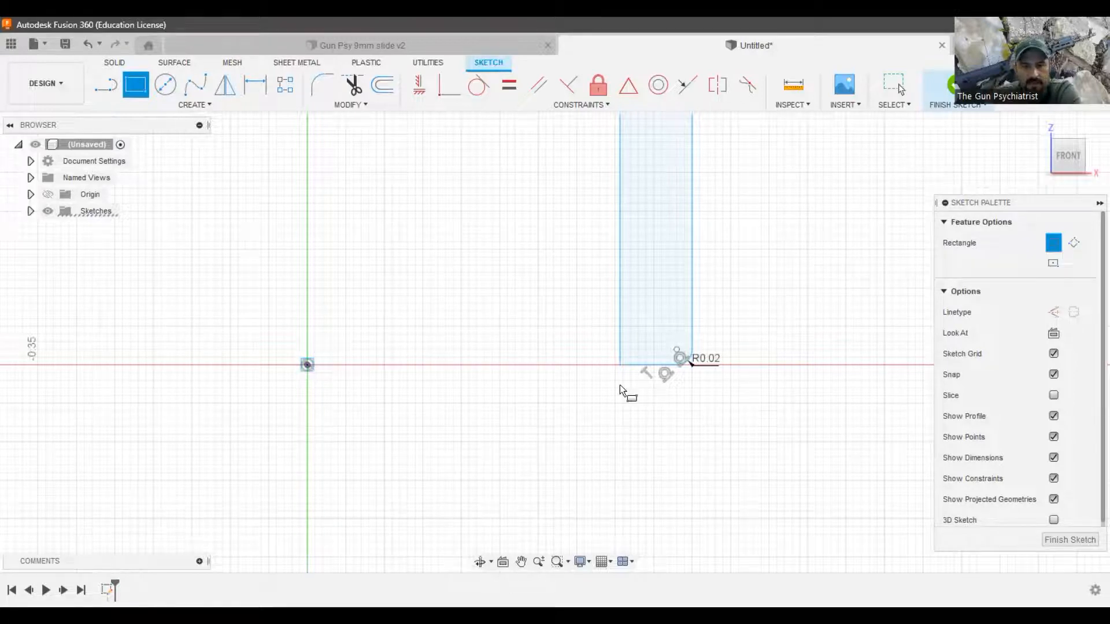
key(BackSpace)
text(1)
key(Tab)
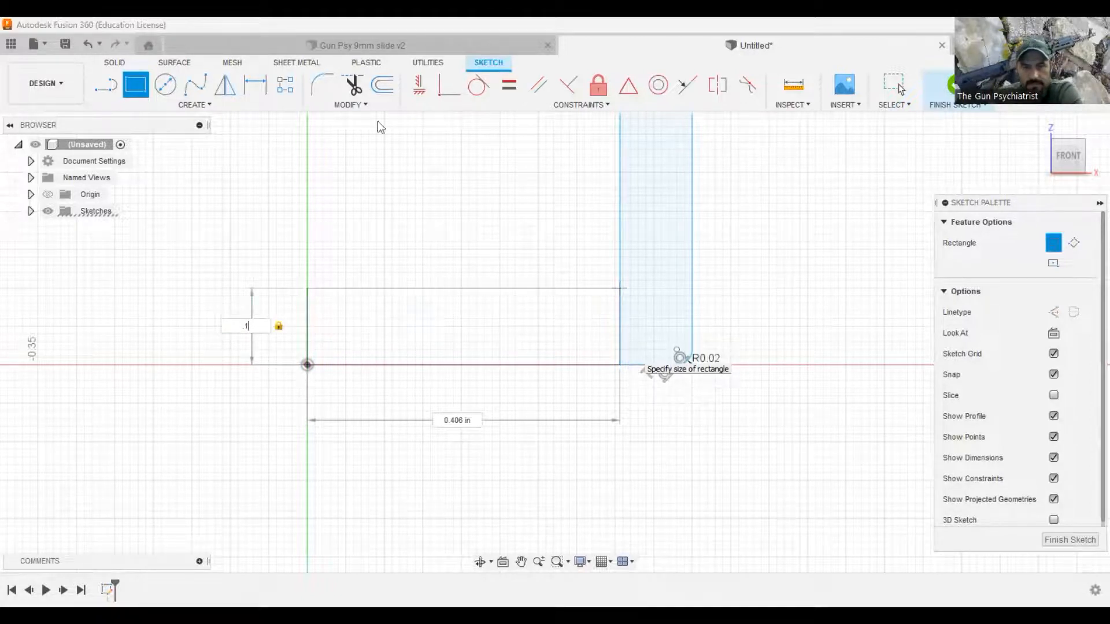
key(Return)
click(357, 84)
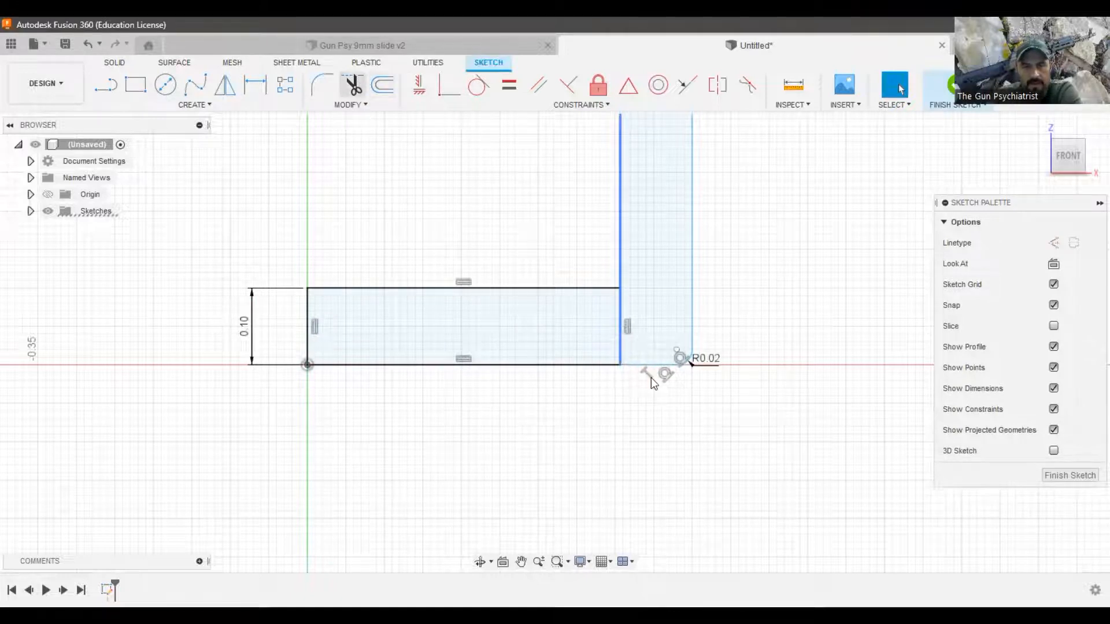
click(620, 314)
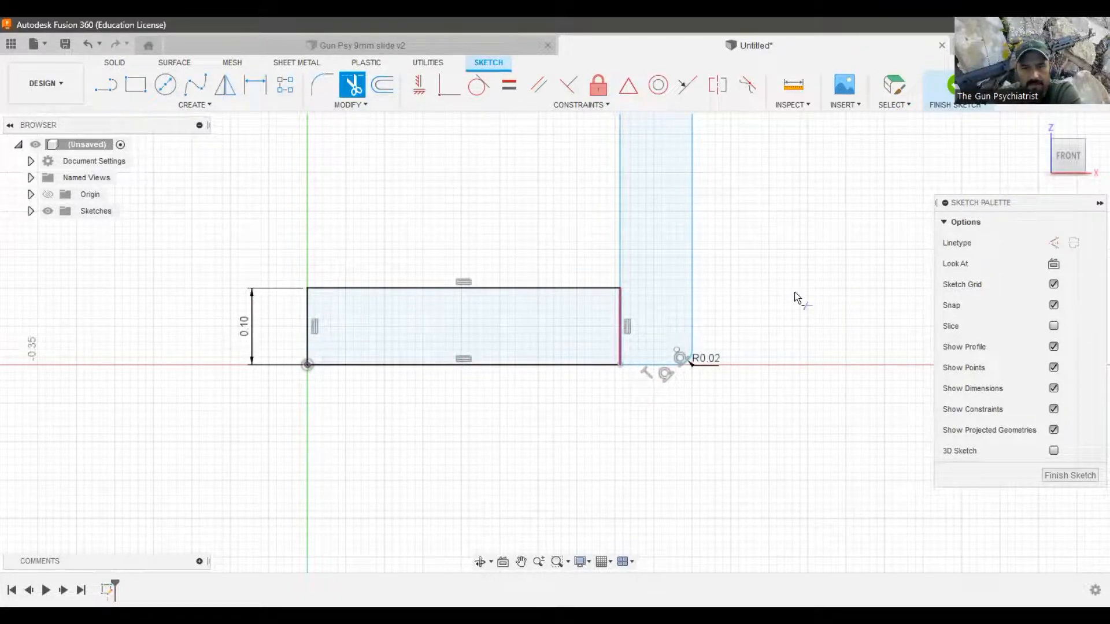
Step: Fillet the inner corner between the floor and the long wall with a 0.10 in radius
scroll(820, 296, down, 1)
key(f)
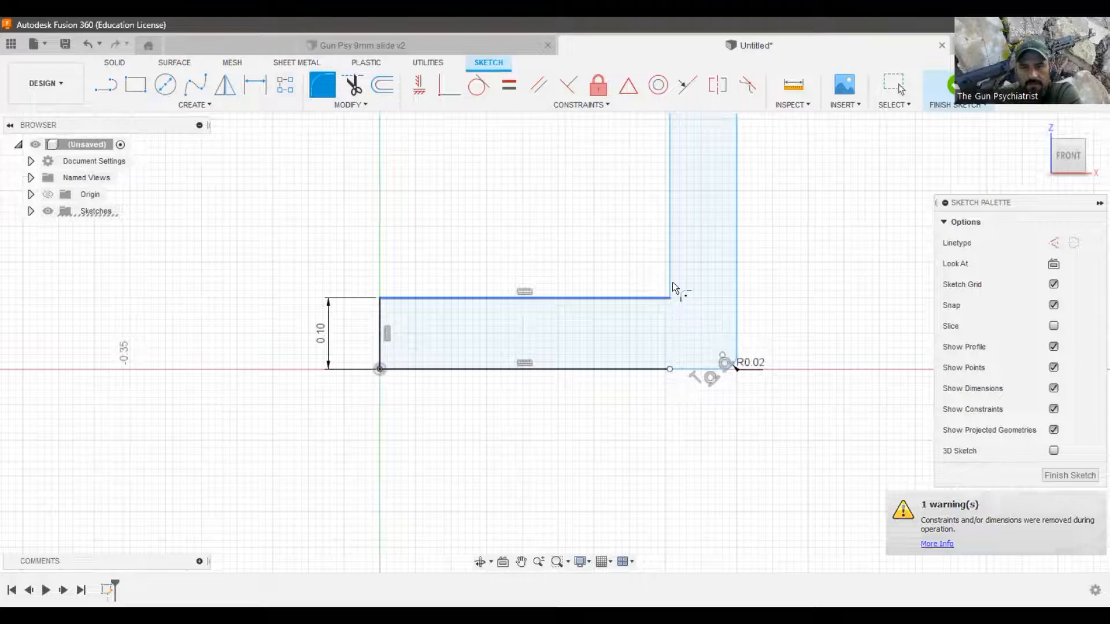
click(670, 286)
scroll(630, 462, down, 5)
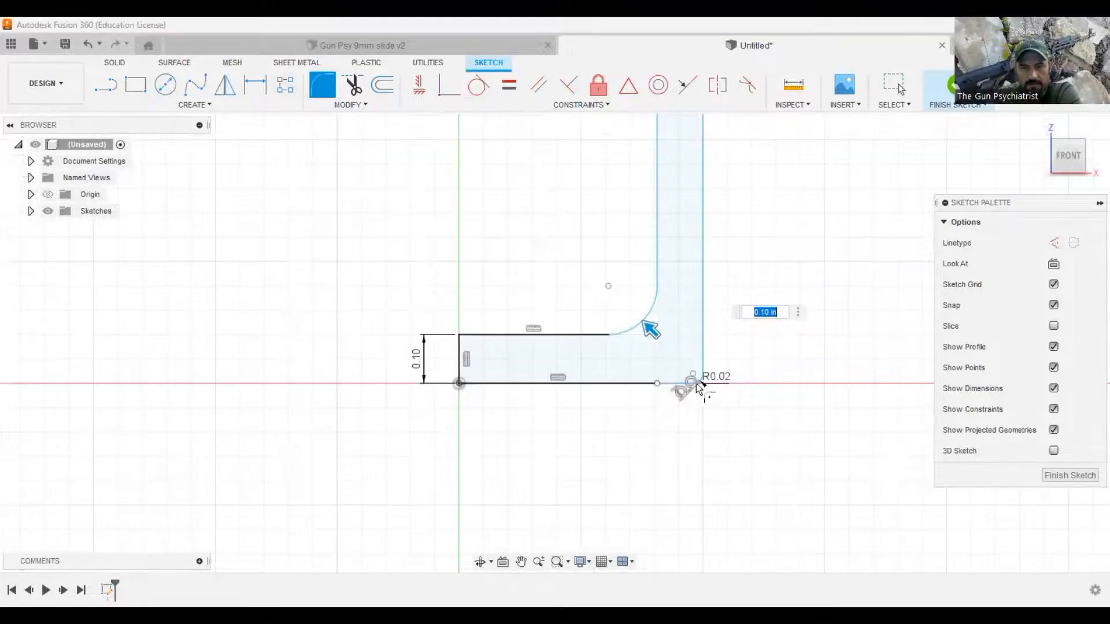
key(Return)
Step: Finish the profile sketch and hide the origin planes and axes
scroll(704, 362, down, 2)
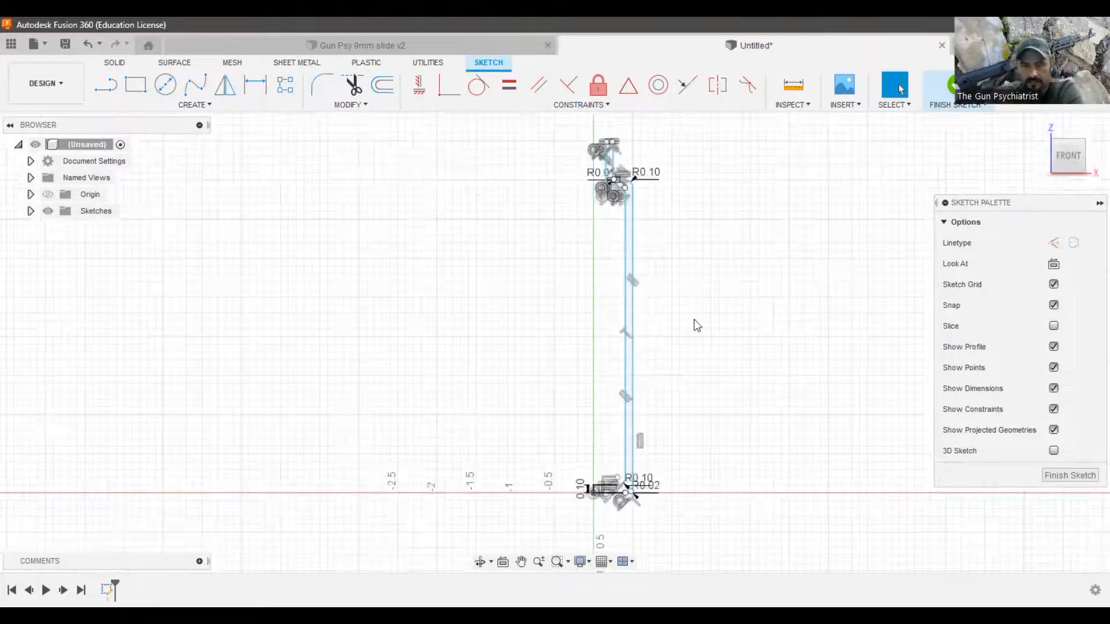
shift+middle_drag(704, 362, 899, 179)
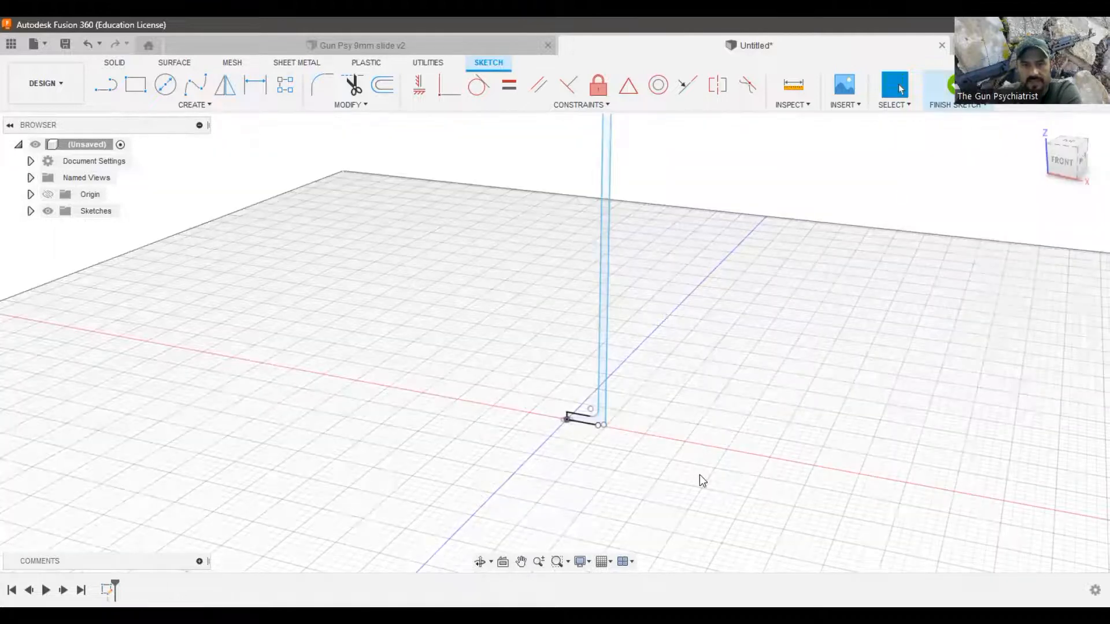
key(e)
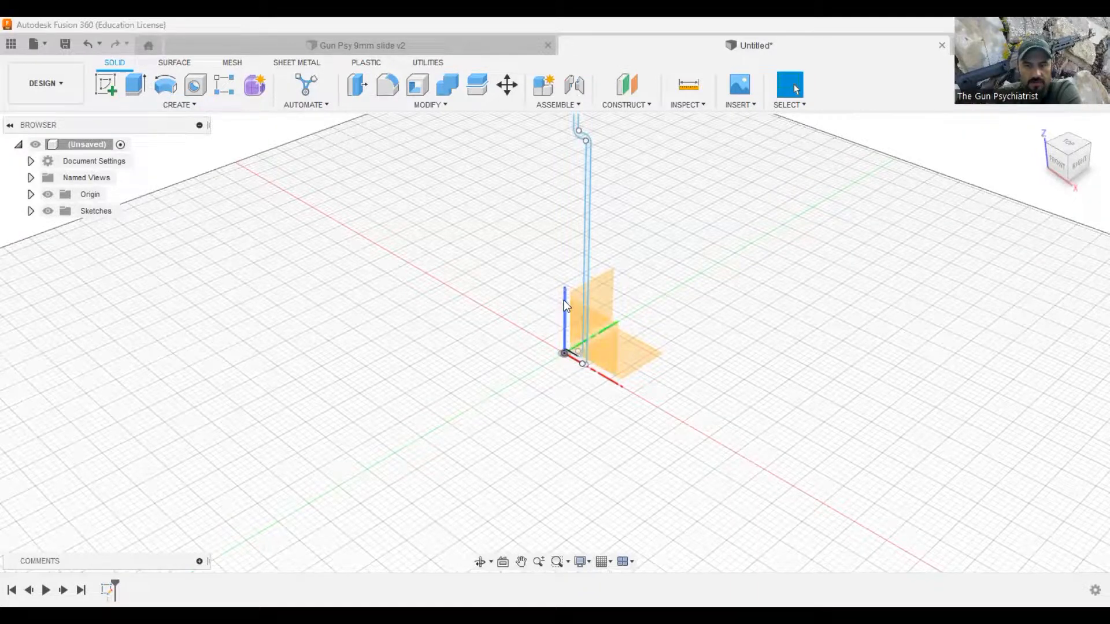
scroll(557, 270, up, 3)
click(47, 195)
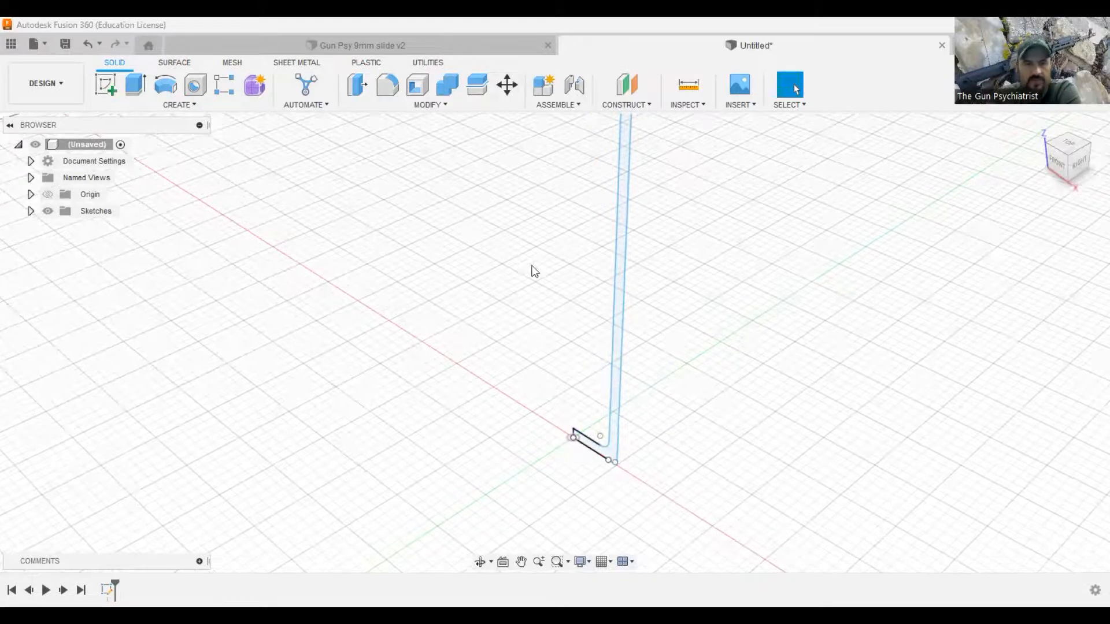
scroll(535, 270, down, 1)
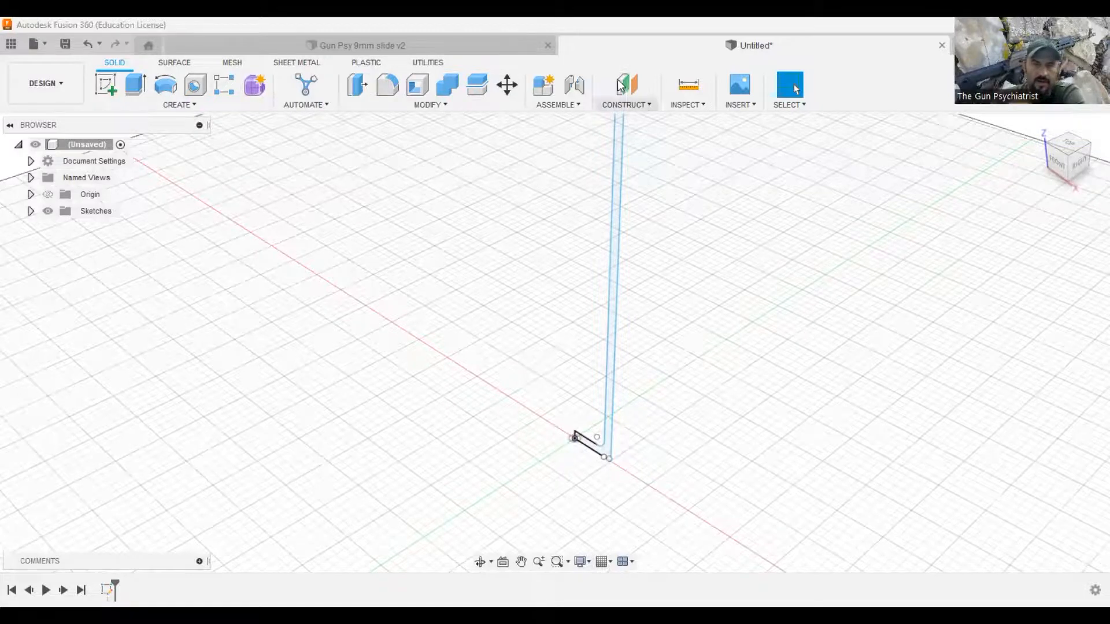
Step: Set up a 360 deg revolve of the closed profile about its short vertical edge at the origin, as a new body
click(166, 86)
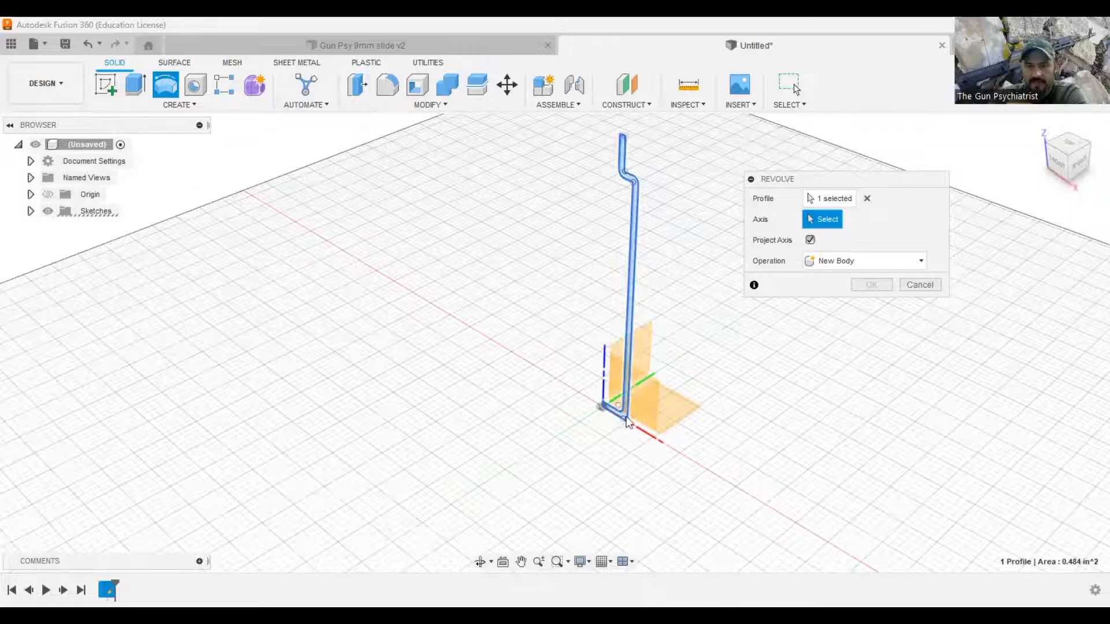
scroll(606, 411, up, 1)
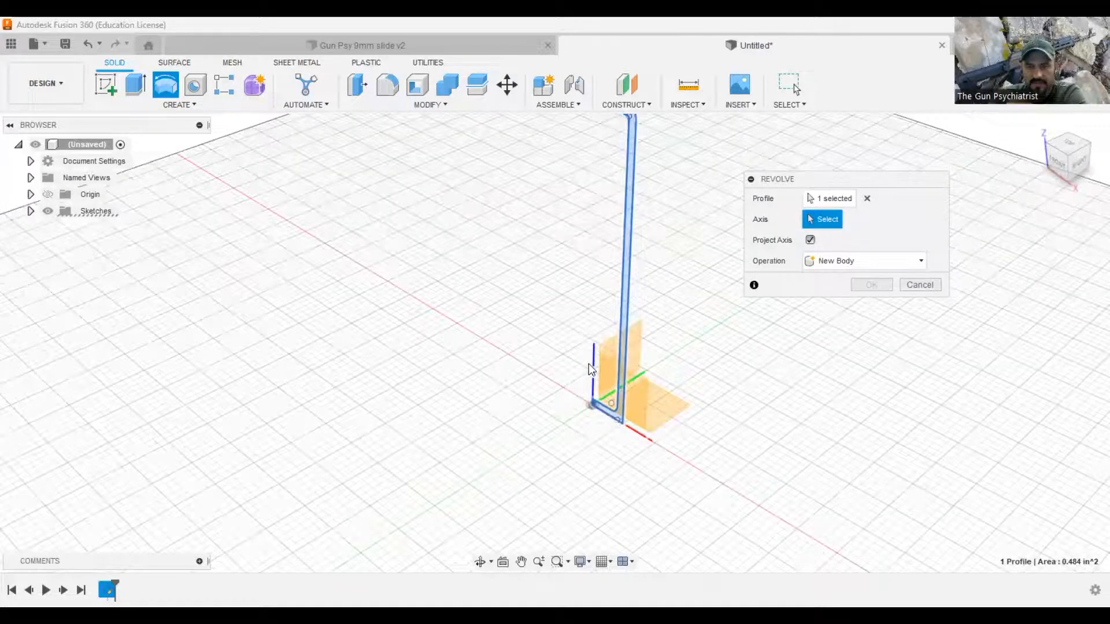
scroll(590, 370, up, 1)
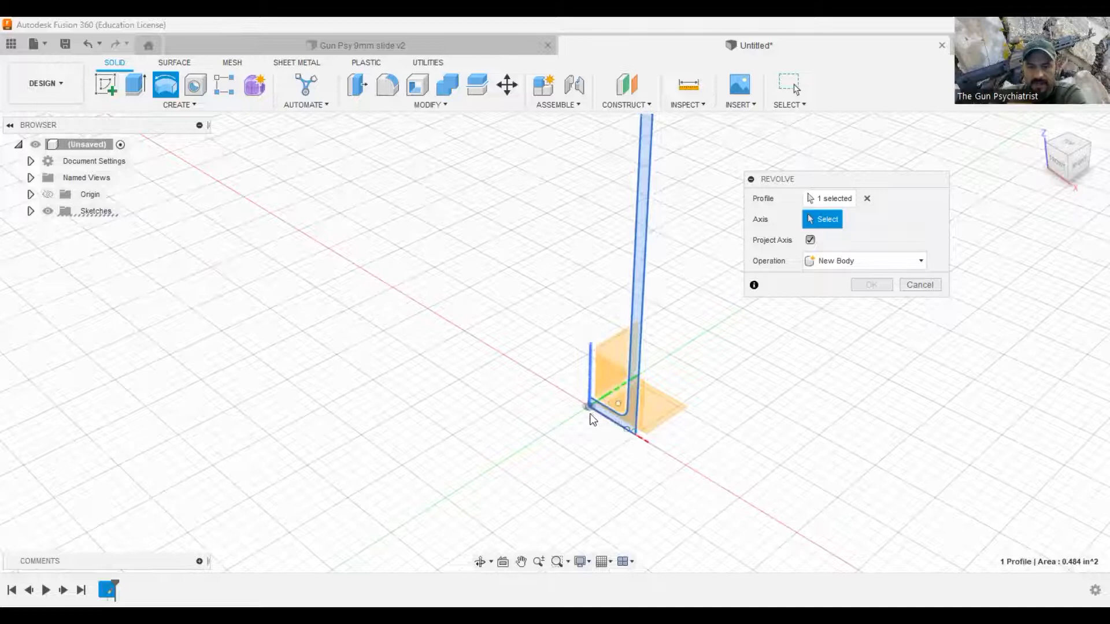
scroll(589, 408, up, 1)
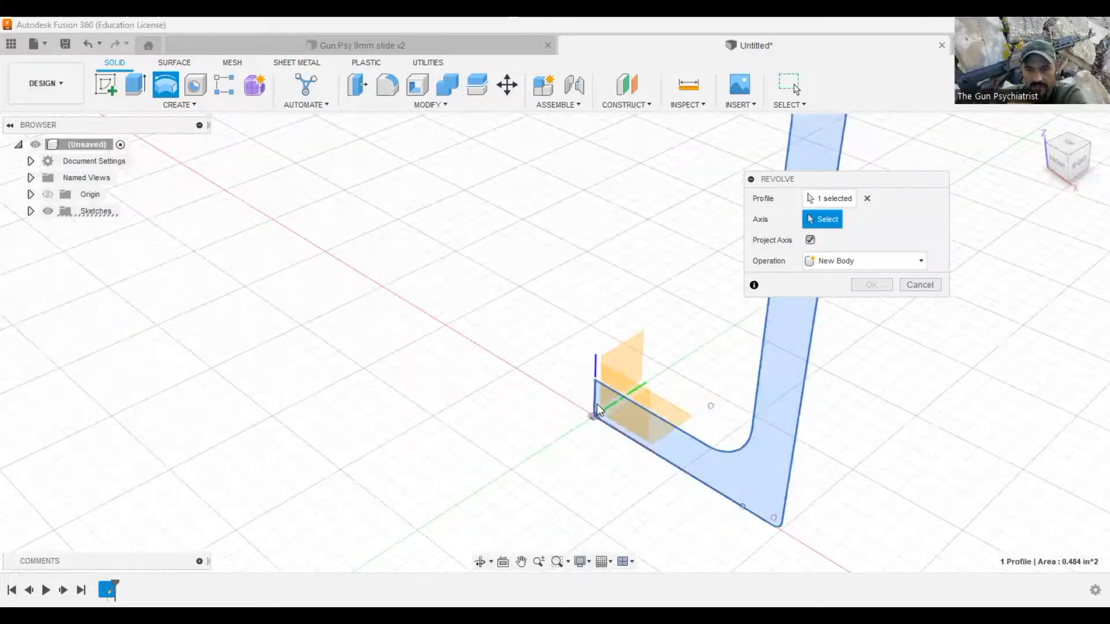
scroll(597, 403, up, 2)
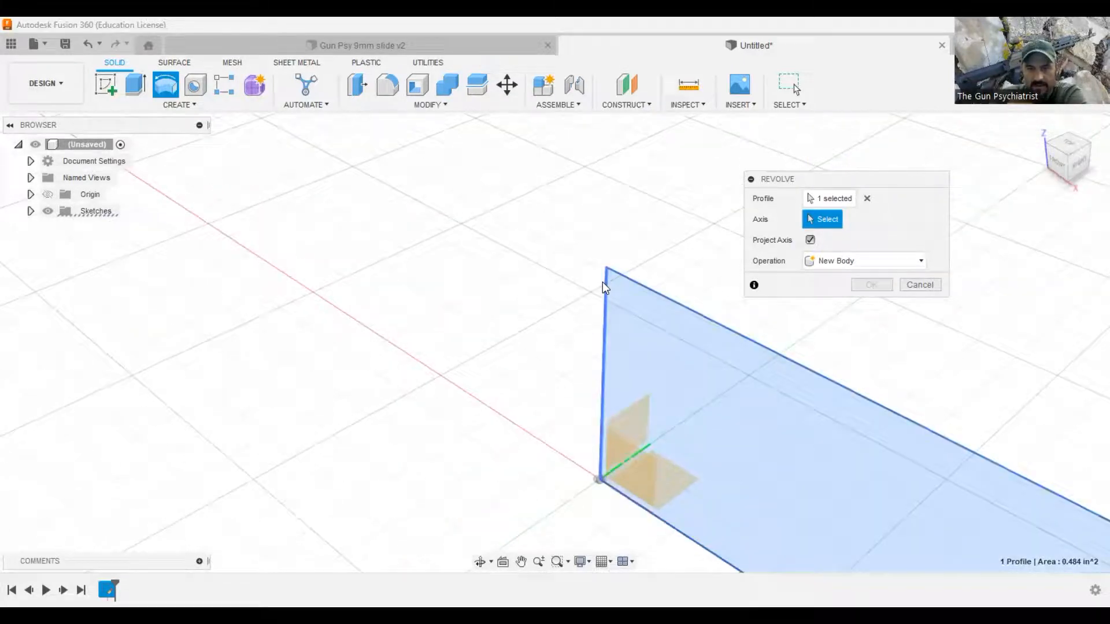
click(608, 292)
scroll(437, 365, down, 1)
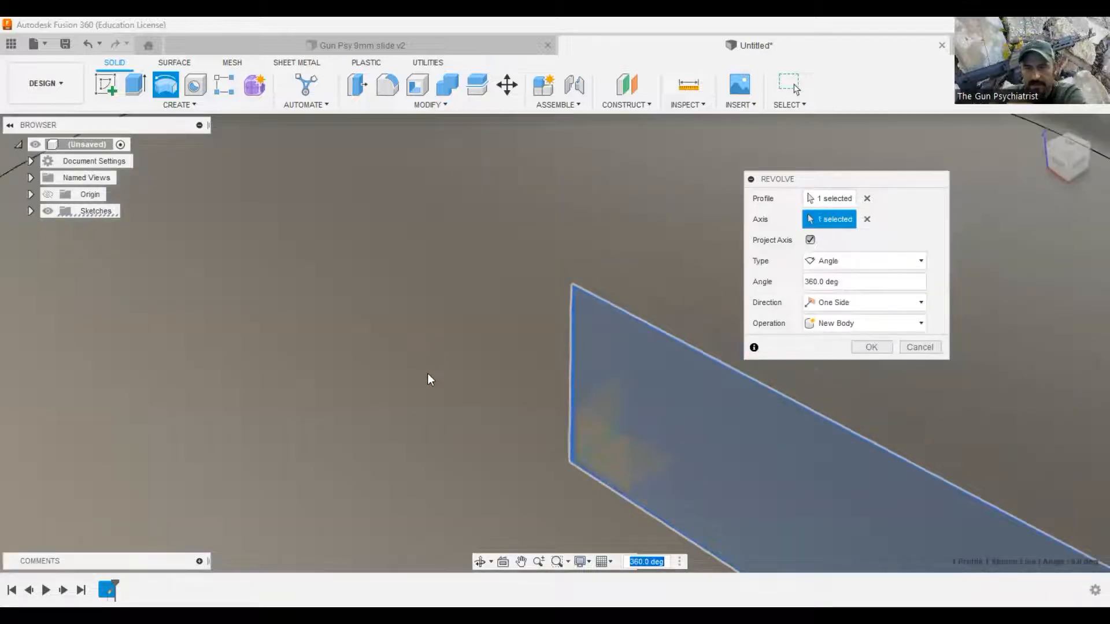
scroll(474, 289, down, 5)
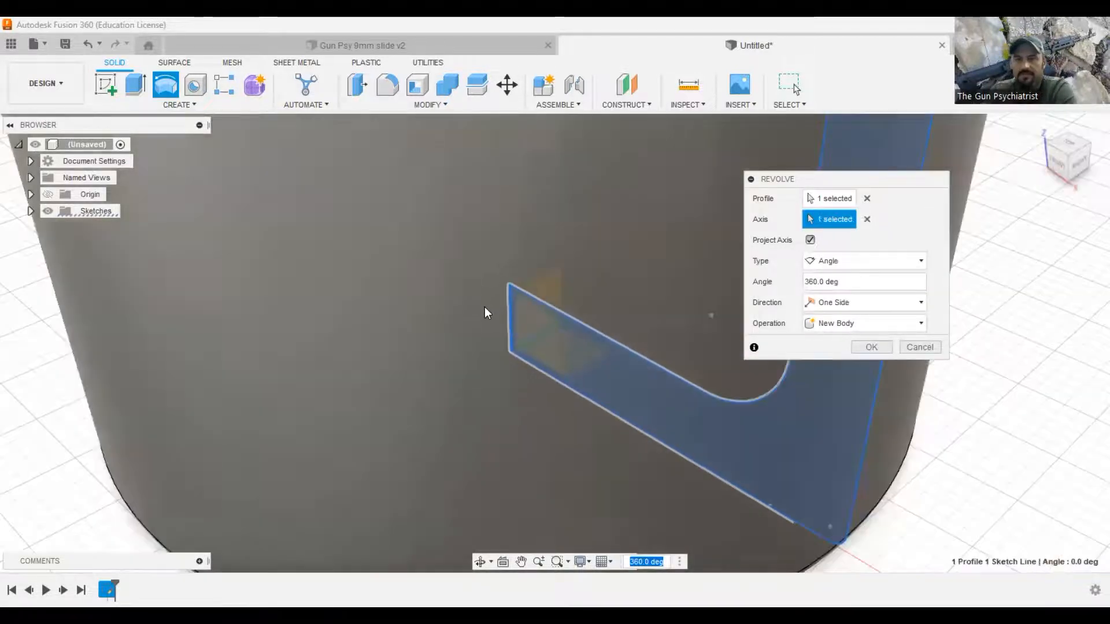
scroll(484, 327, down, 5)
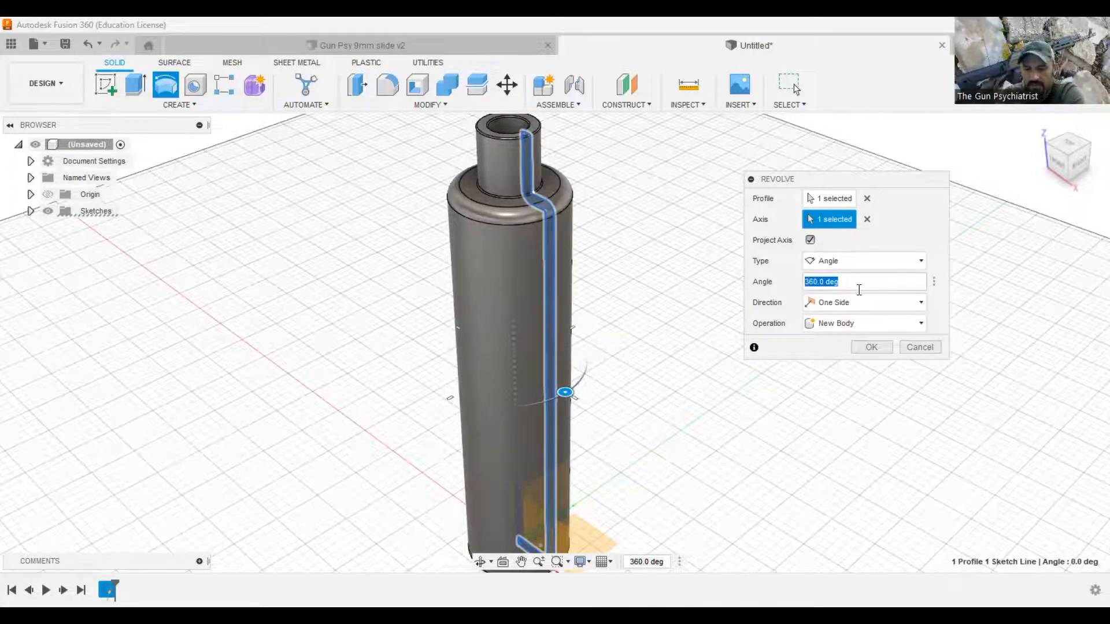
Step: Preview the revolve at 90 deg to inspect the inside of the wall, and complete it as a full revolution
text(90)
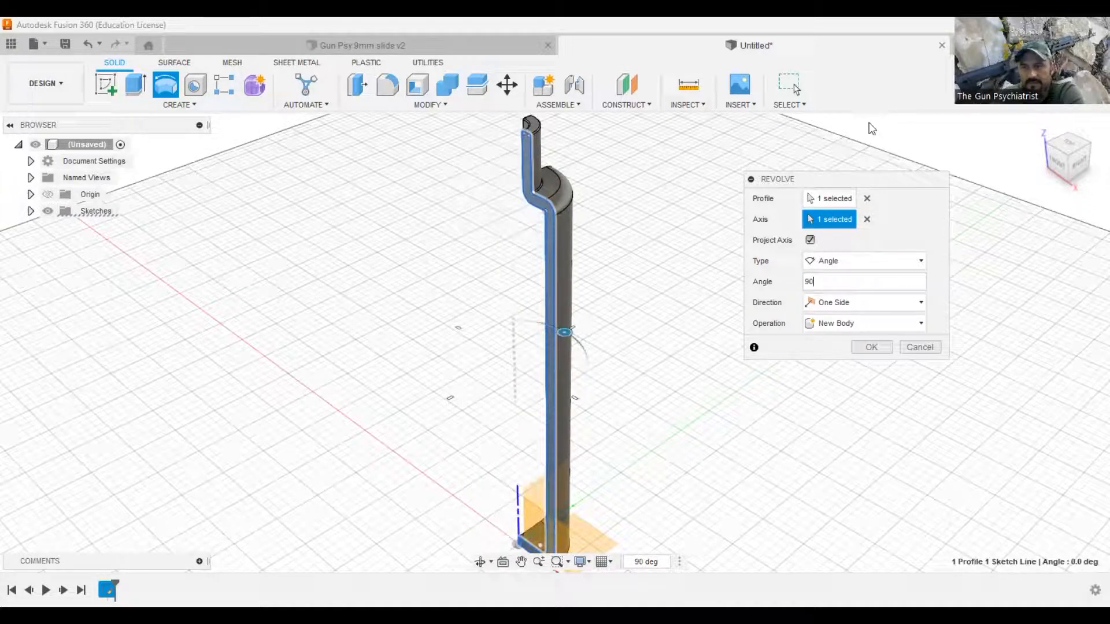
click(1084, 184)
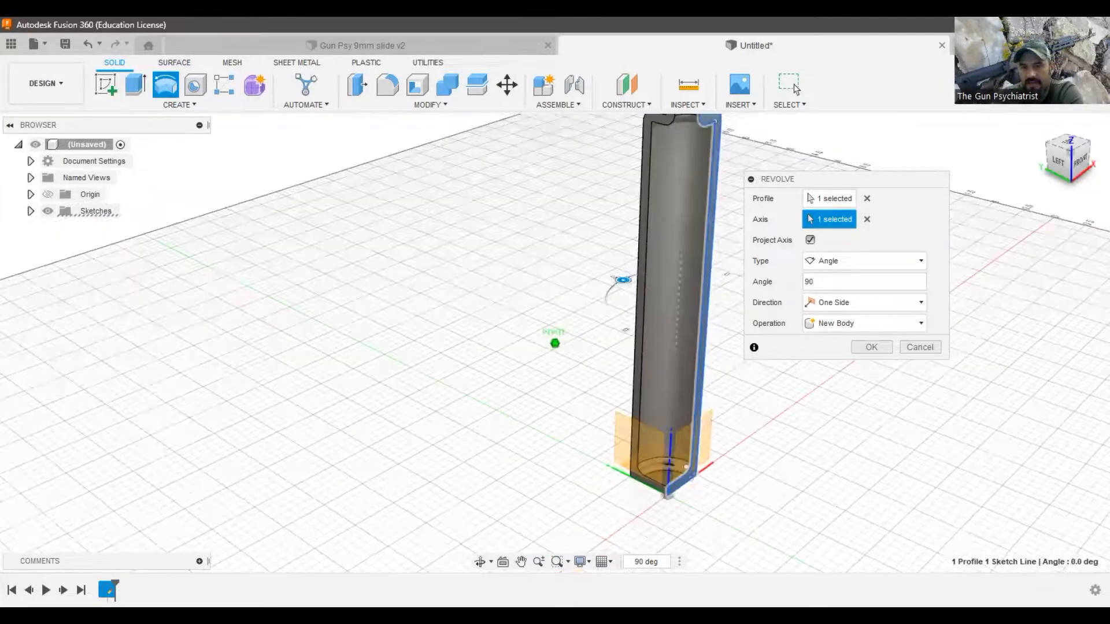
shift+middle_drag(625, 330, 655, 422)
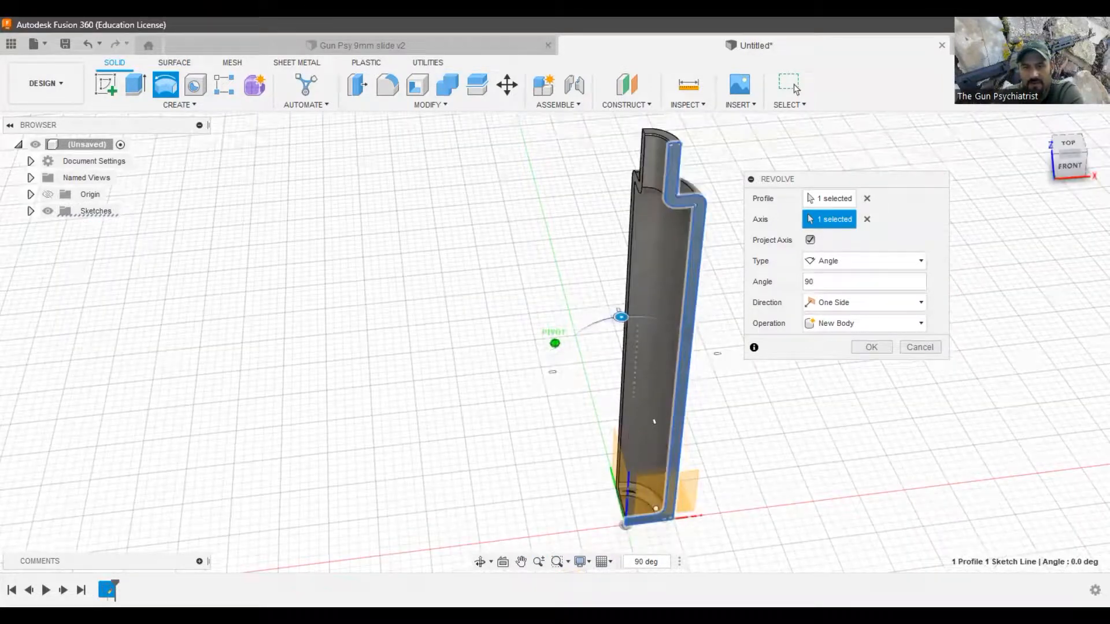
click(795, 86)
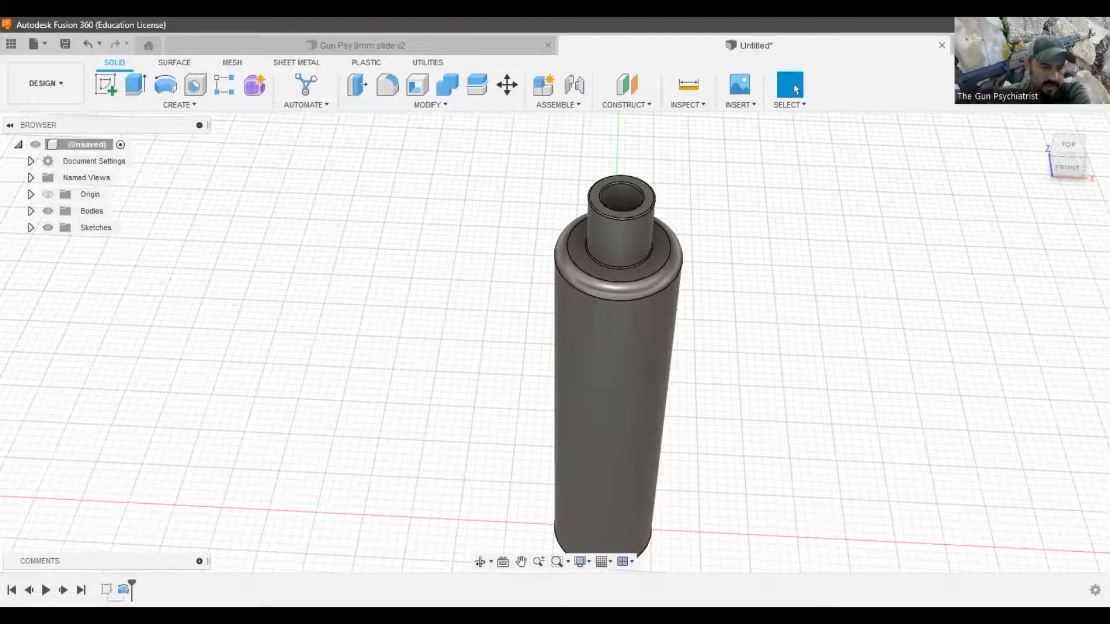
Step: Undo the revolve to return to the profile sketch, and dimension the neck's outer wall 0.35 in from the vertical center axis
key(ctrl+z)
key(ctrl+z)
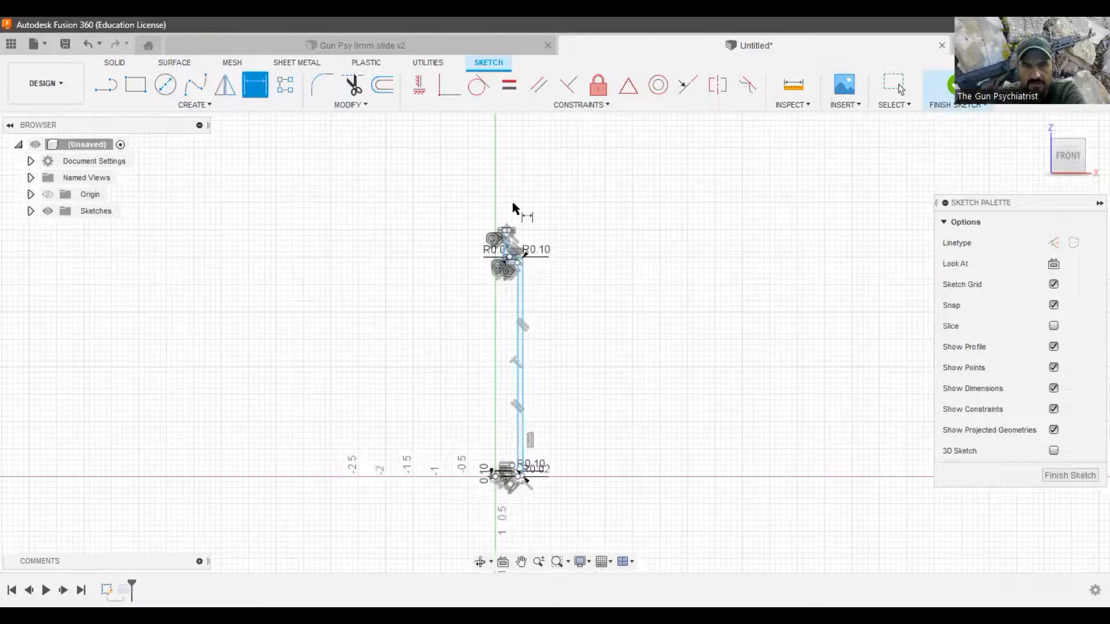
scroll(506, 220, up, 2)
click(506, 220)
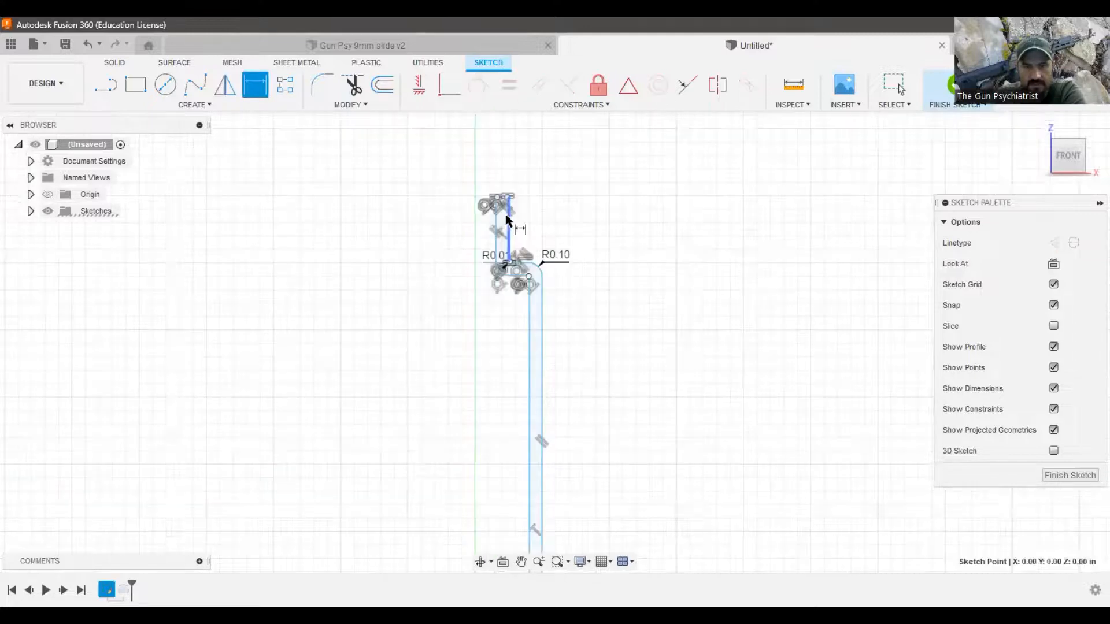
click(497, 150)
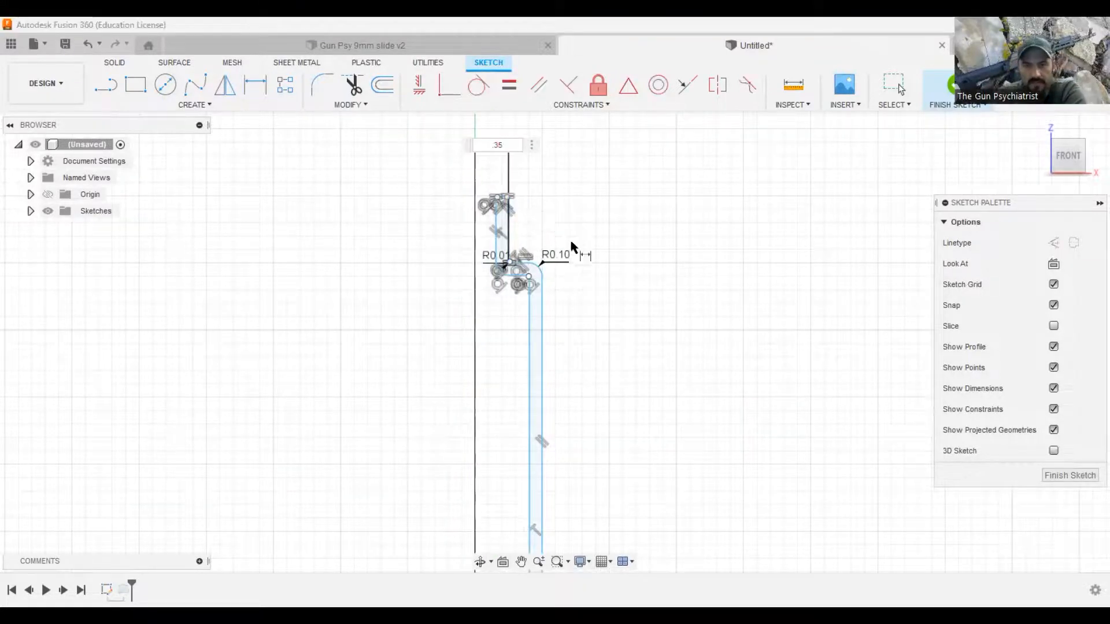
key(Return)
scroll(476, 209, up, 1)
scroll(488, 184, down, 2)
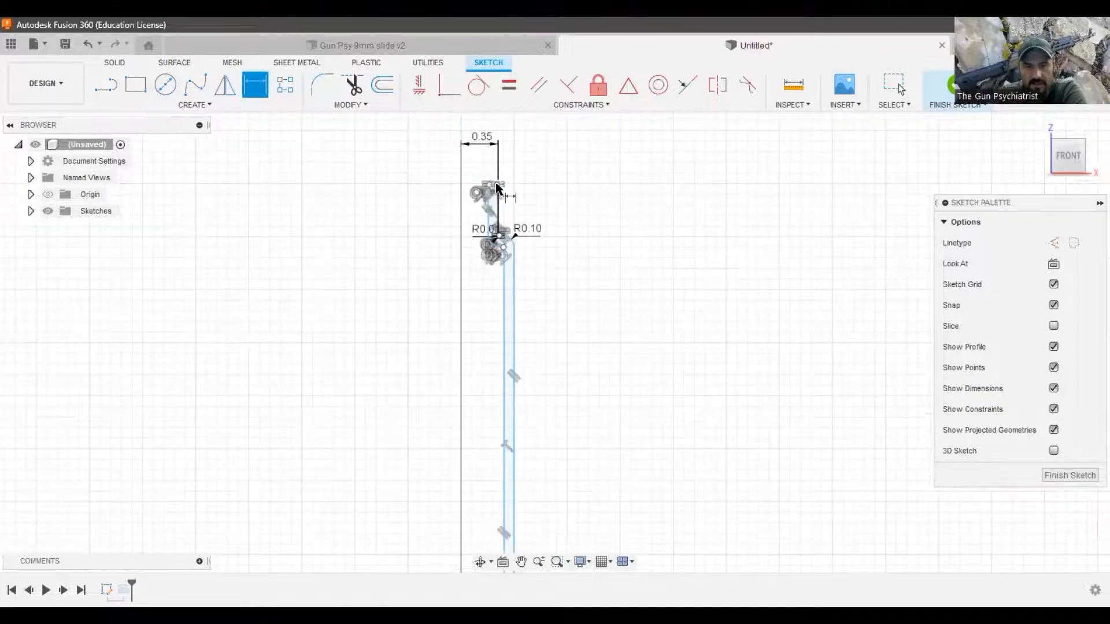
Step: Pick the neck's top edge and the base's bottom edge for an overall-height dimension, and return to the revolved solid
scroll(497, 186, up, 1)
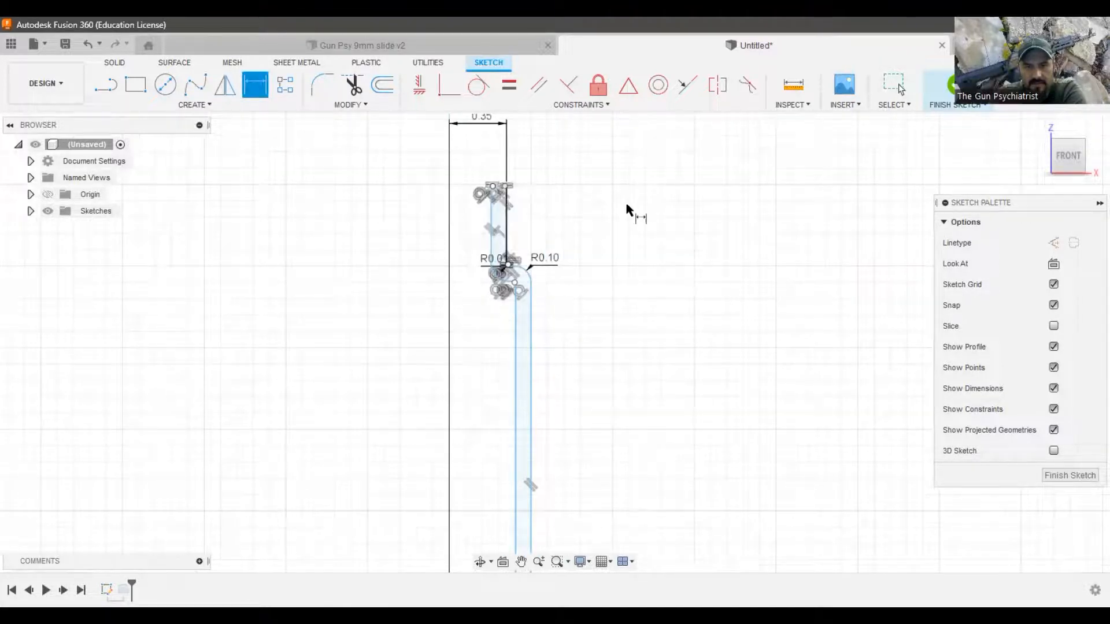
scroll(500, 186, up, 1)
click(500, 186)
scroll(587, 194, down, 3)
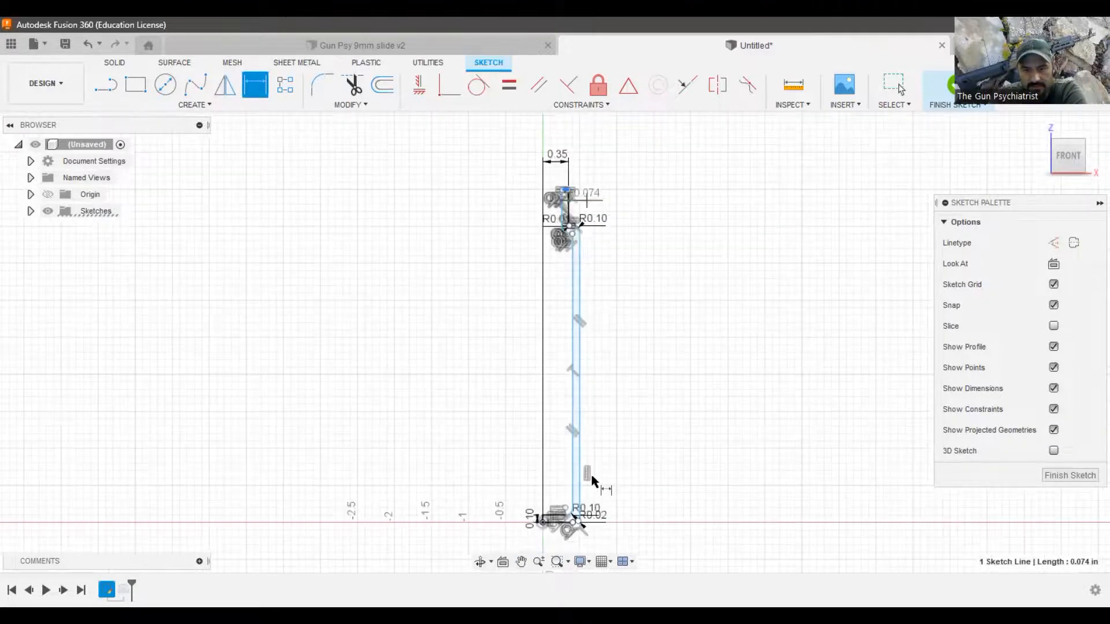
scroll(592, 479, up, 2)
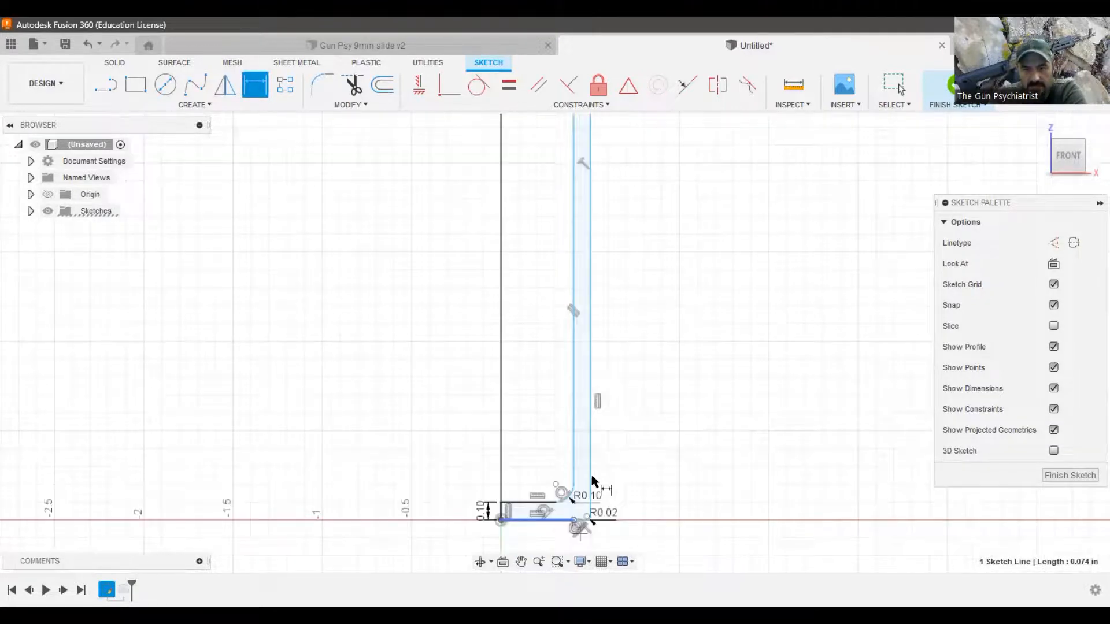
scroll(551, 521, up, 1)
click(550, 520)
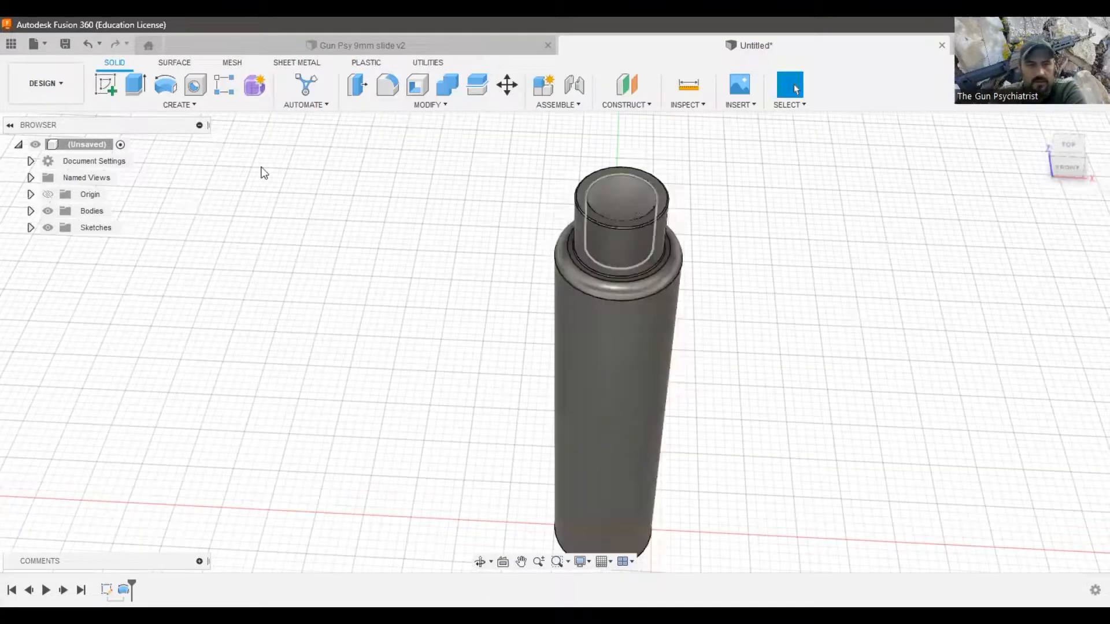
scroll(547, 279, down, 3)
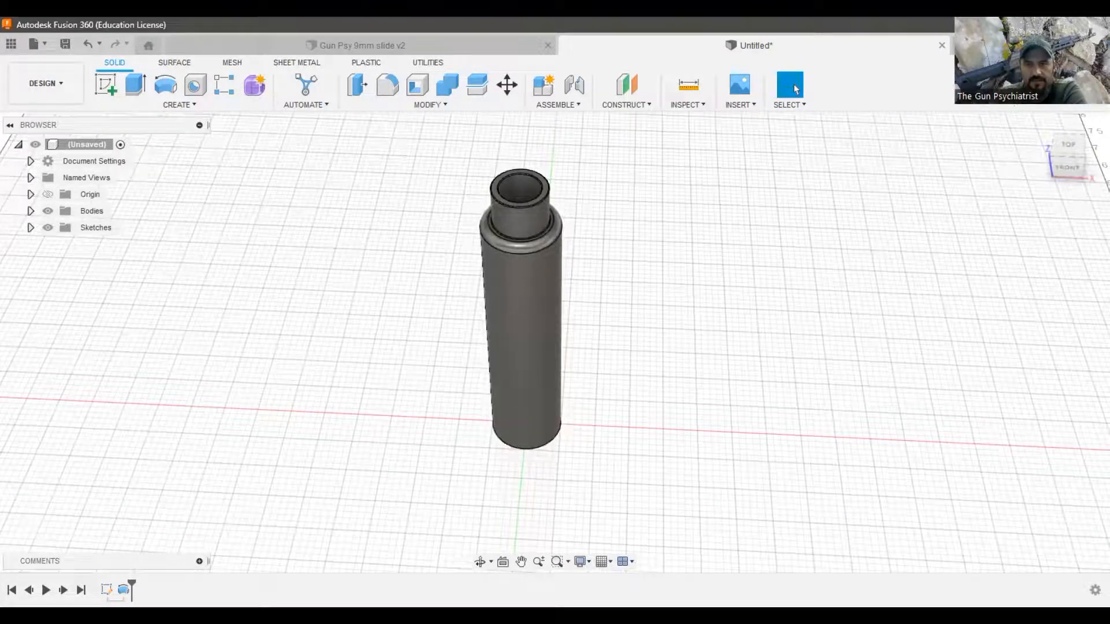
Step: Start saving the design and create a new folder named "Intro to F360" in Default Project
click(72, 47)
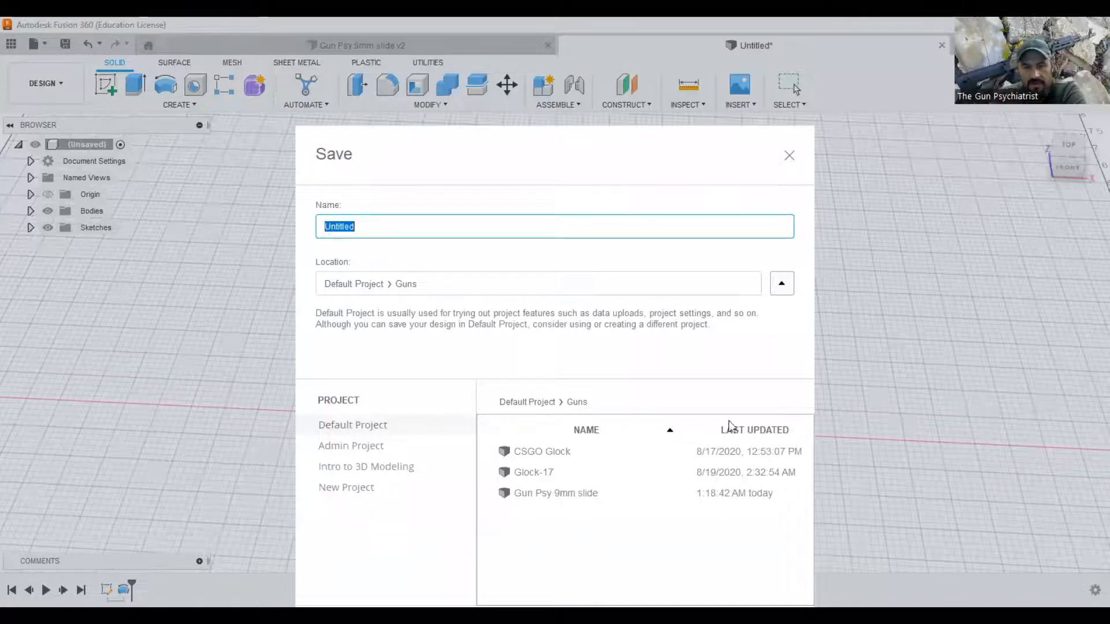
click(513, 402)
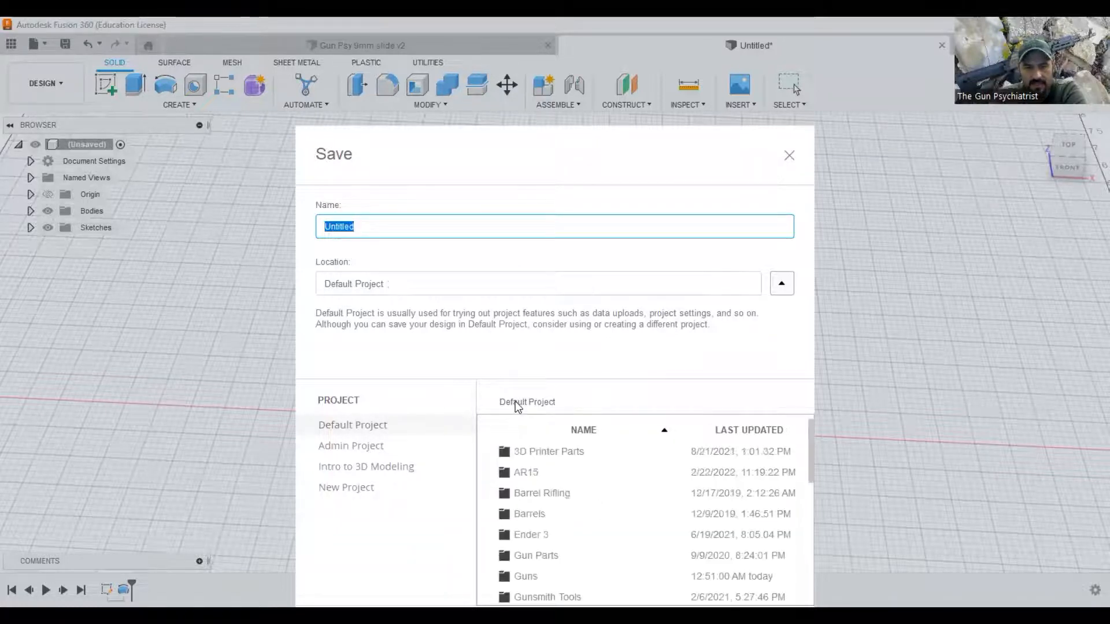
scroll(554, 486, down, 3)
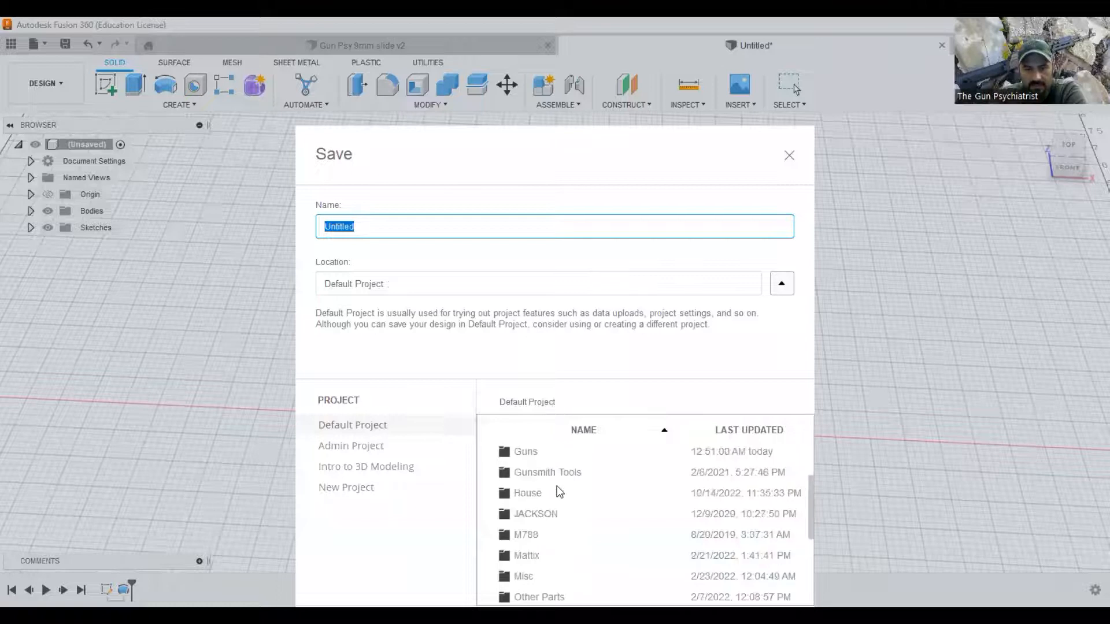
scroll(554, 483, up, 2)
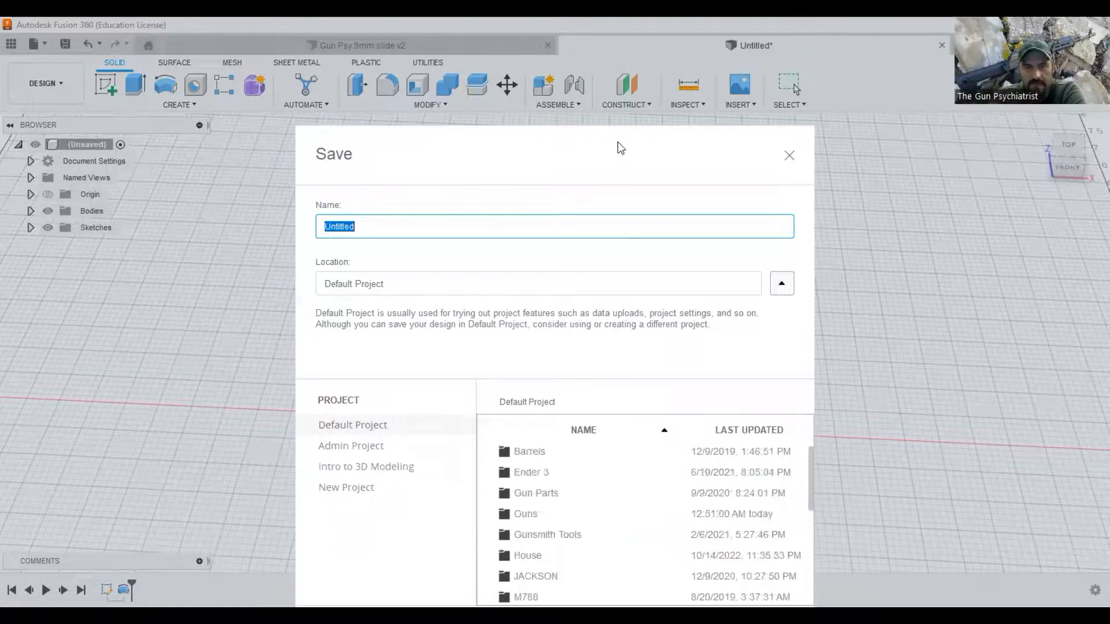
drag(617, 144, 616, 17)
click(426, 520)
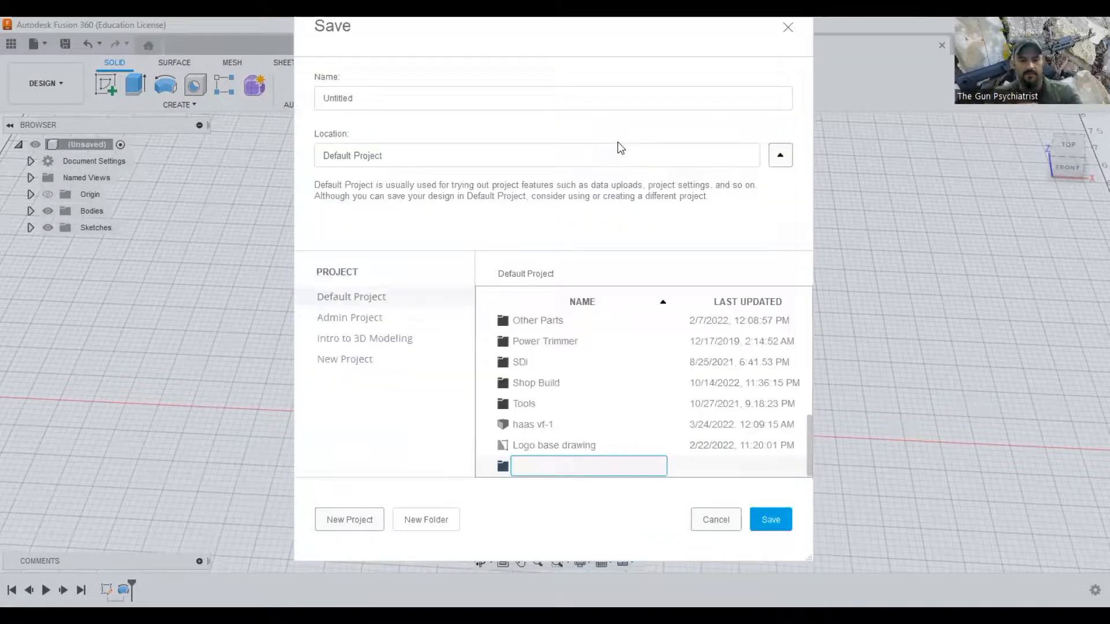
text(Intro)
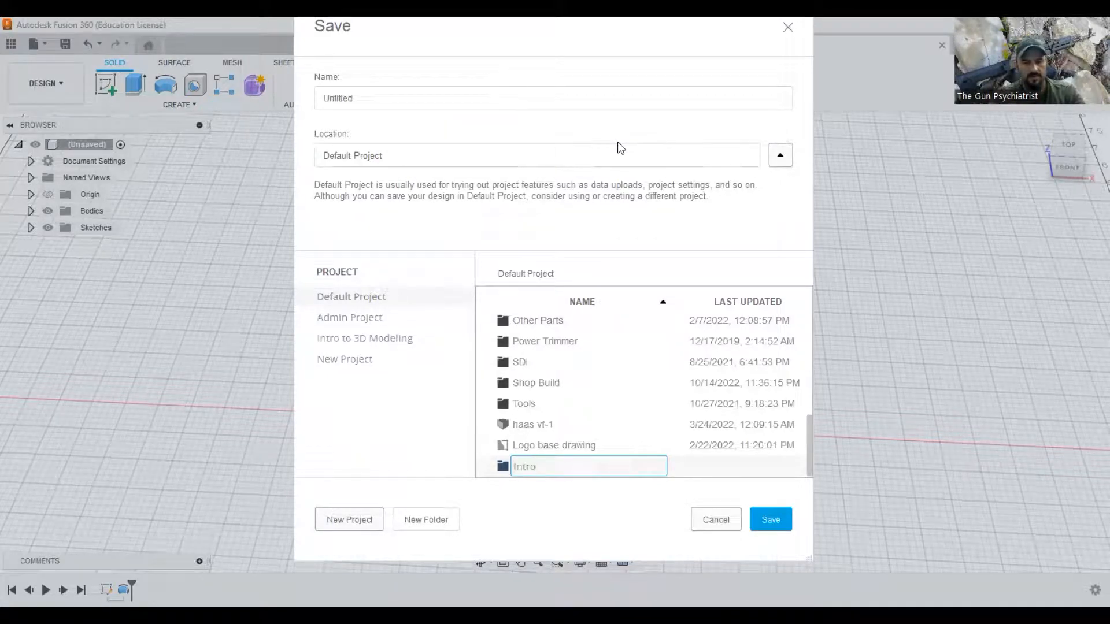
text( to F360)
key(Return)
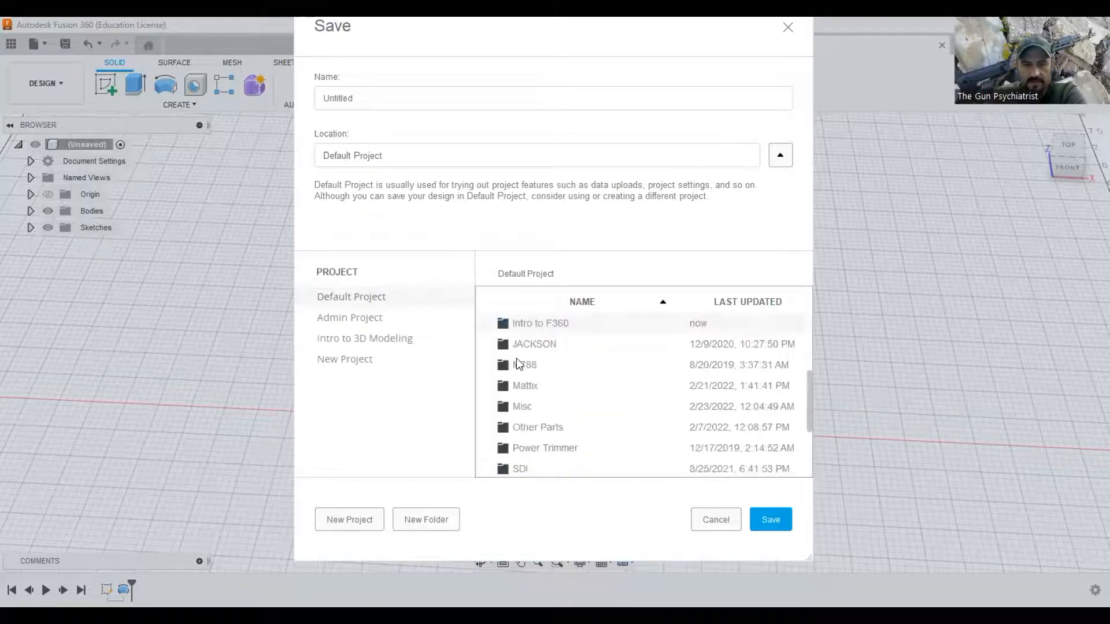
Step: Save the design in the "Intro to F360" folder under the name "Vape Juce Bottle"
double_click(548, 328)
double_click(321, 97)
text(M)
text(ape Juce Bo)
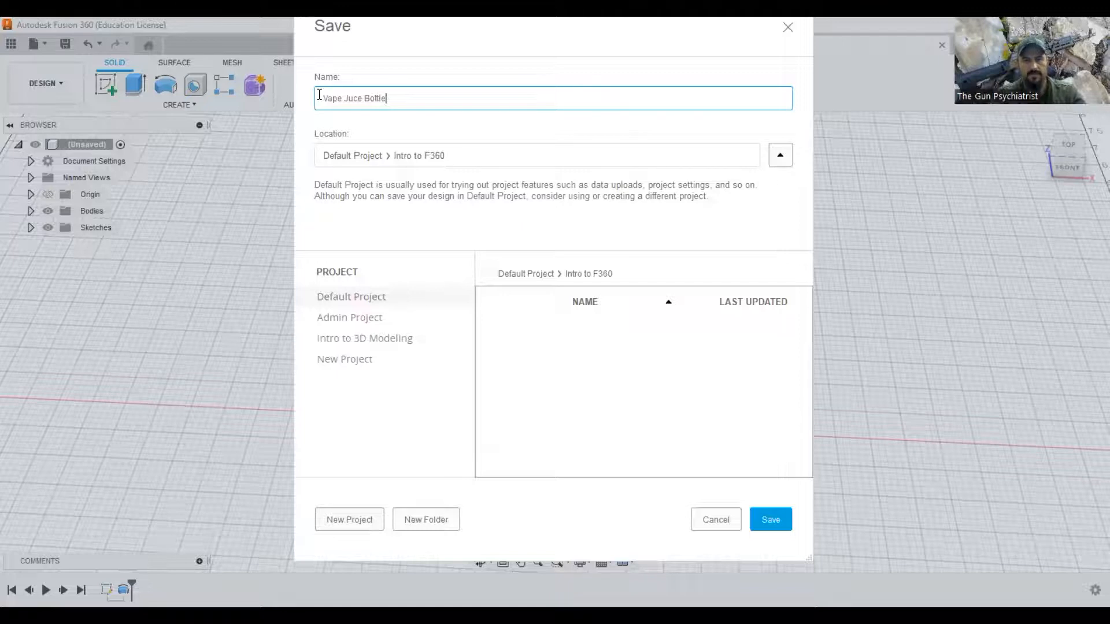
key(Return)
Step: Create a new design and start a sketch on the horizontal origin plane
click(960, 45)
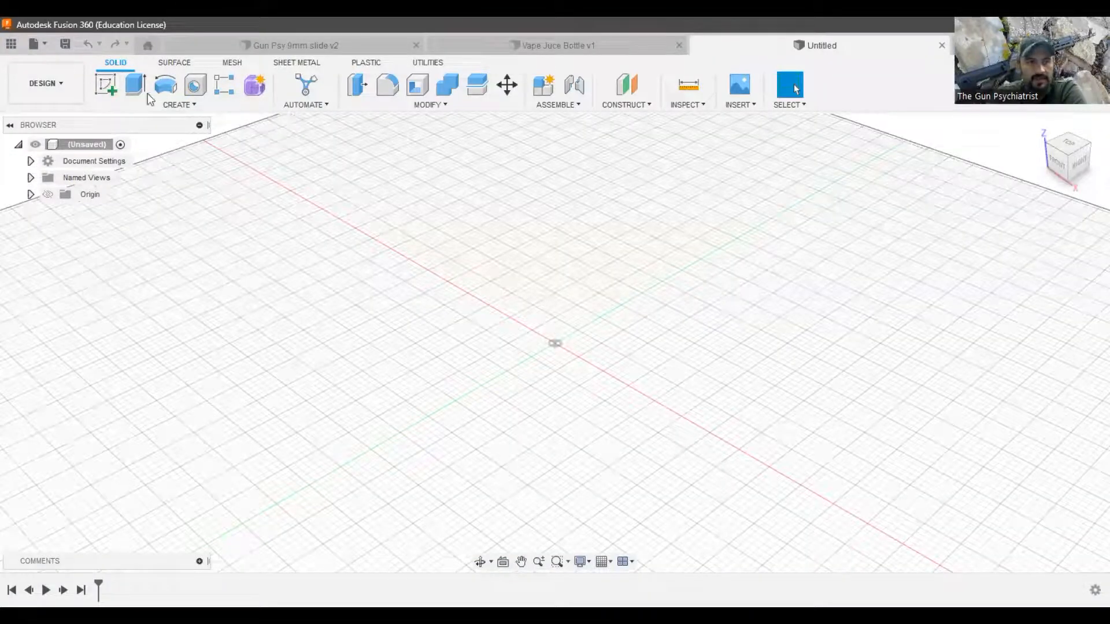
click(110, 84)
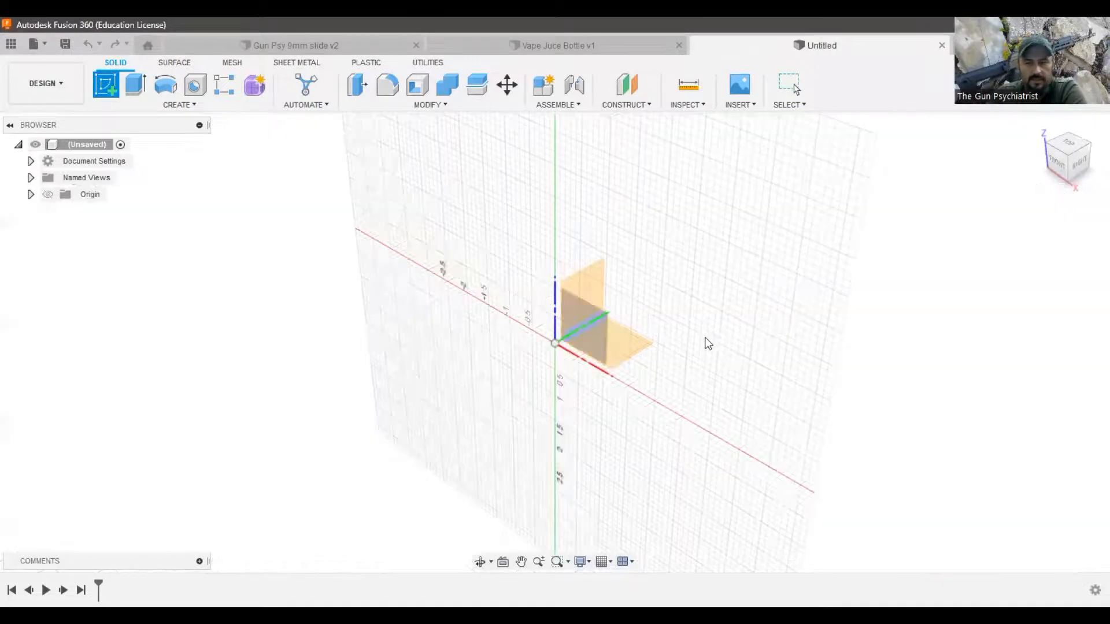
click(631, 346)
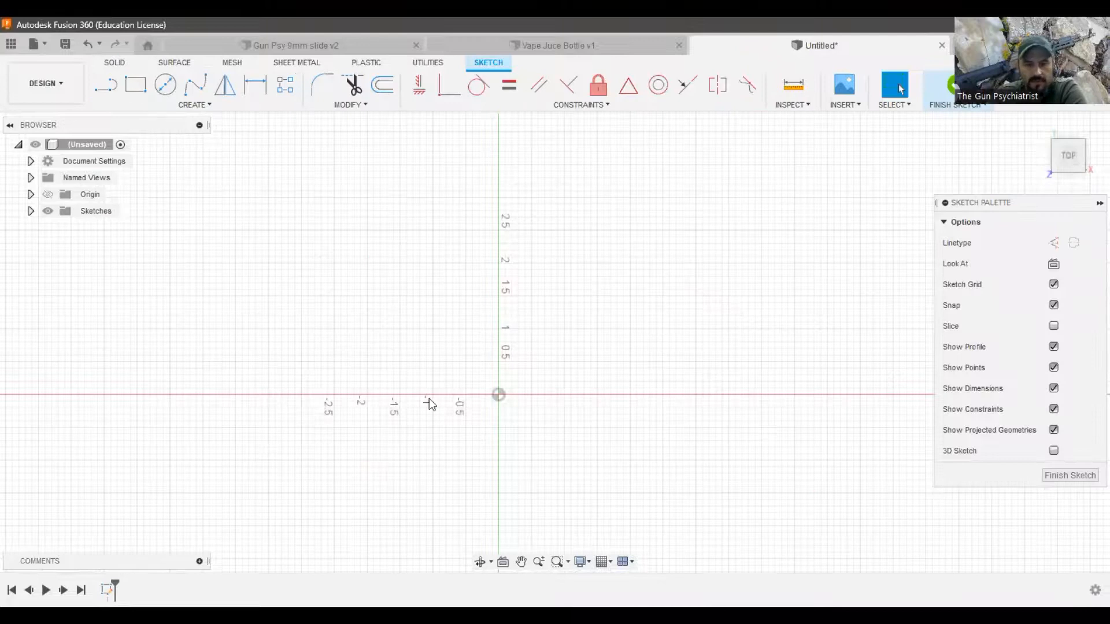
Step: Sketch a 3 in by 3 in center rectangle centered on the origin, and finish the sketch
key(r)
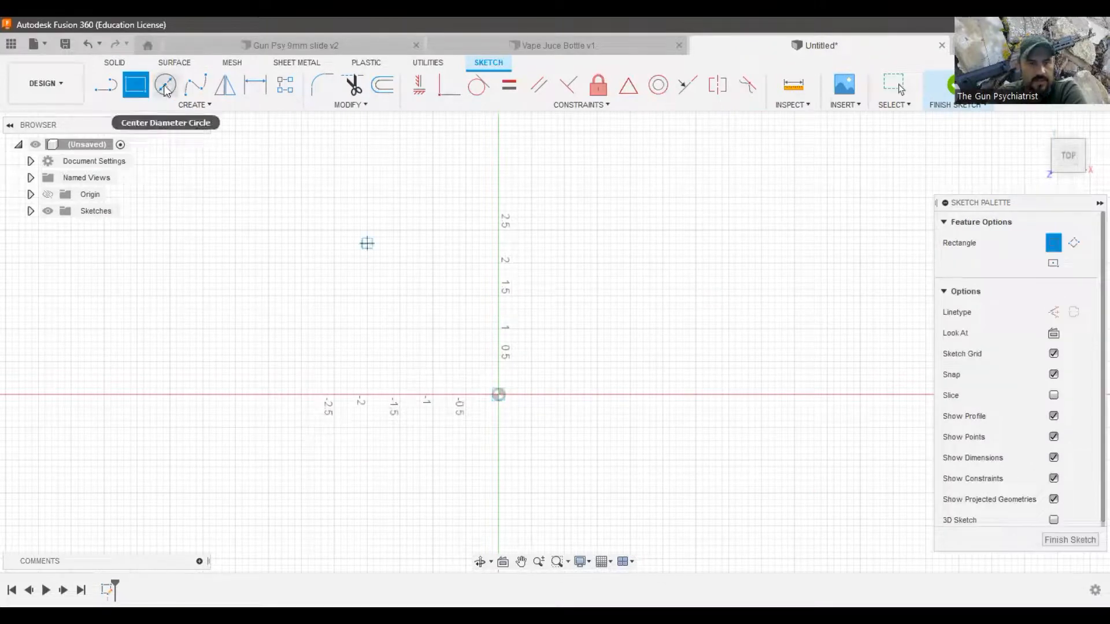
click(198, 104)
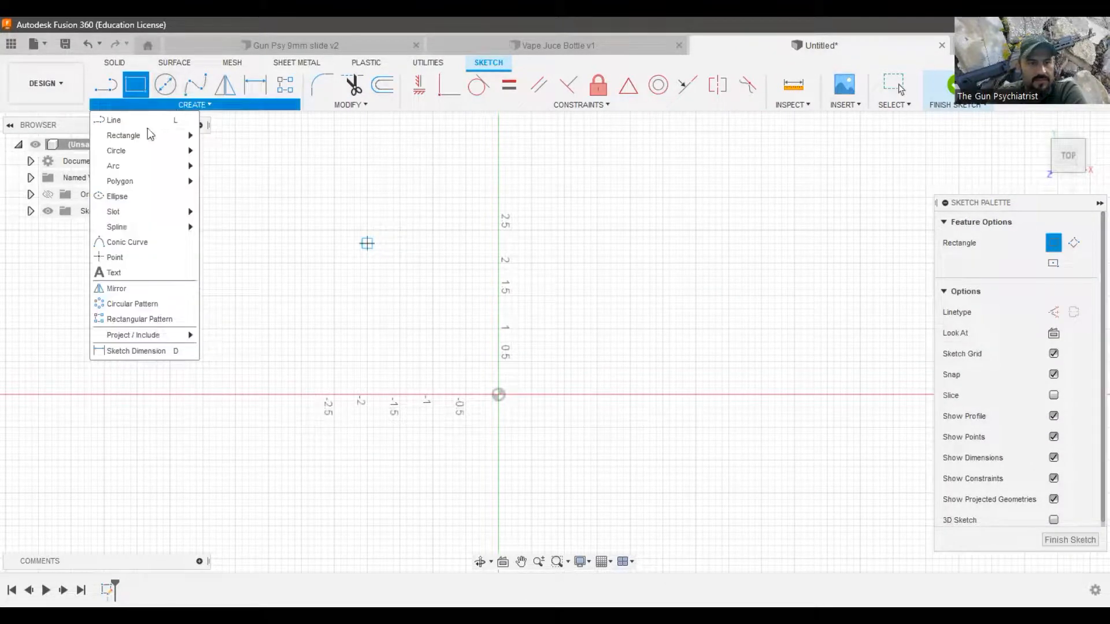
mouse_move(145, 134)
click(240, 166)
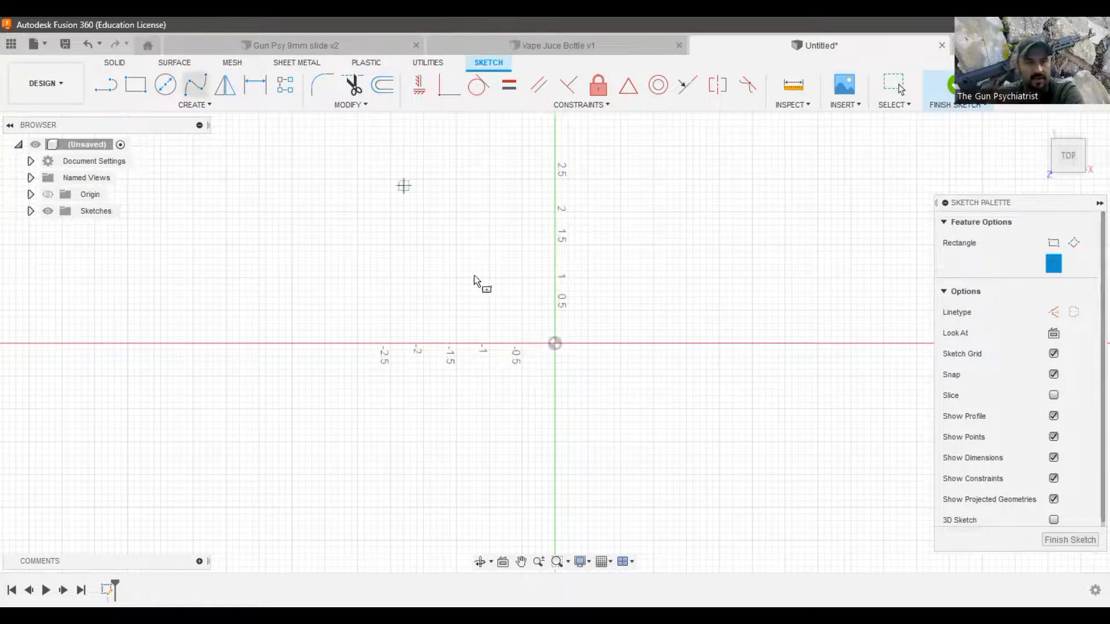
click(554, 343)
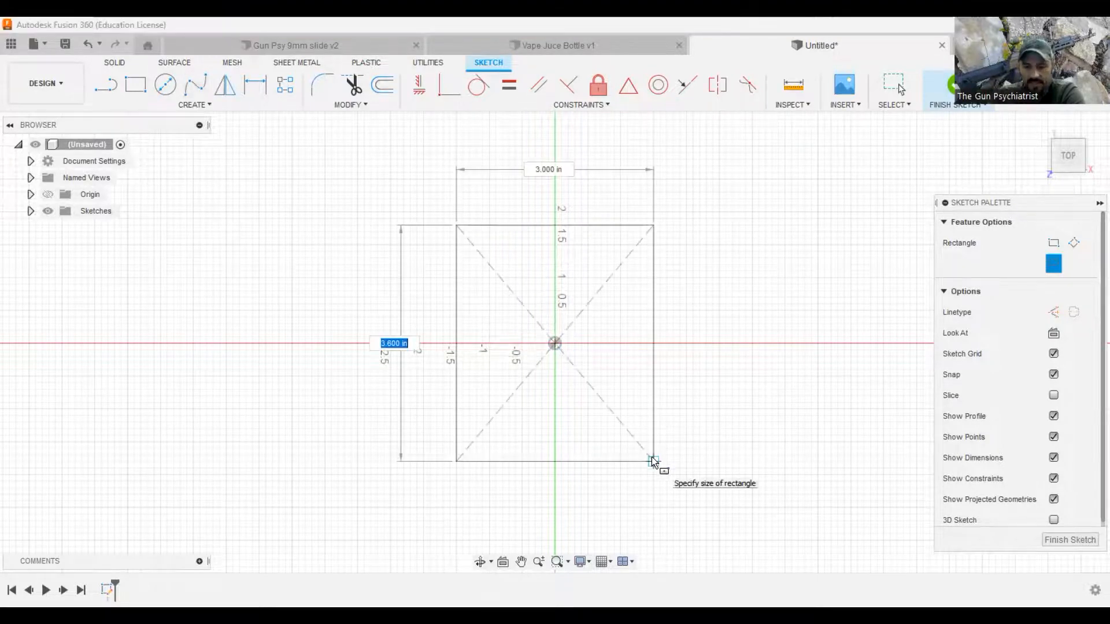
text(3)
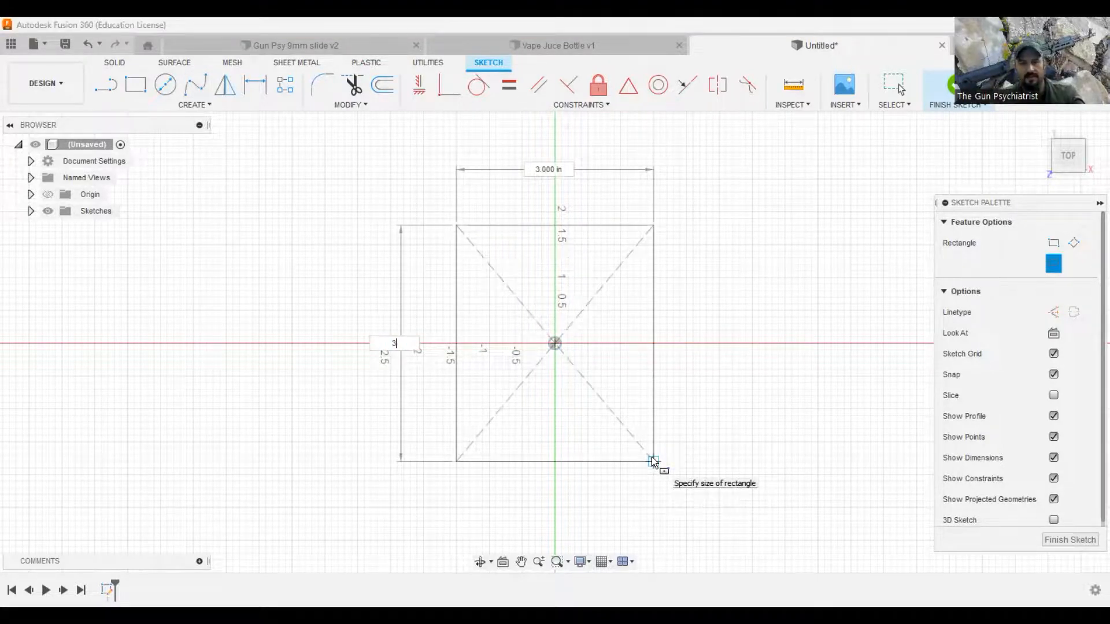
key(Tab)
text(3)
key(Return)
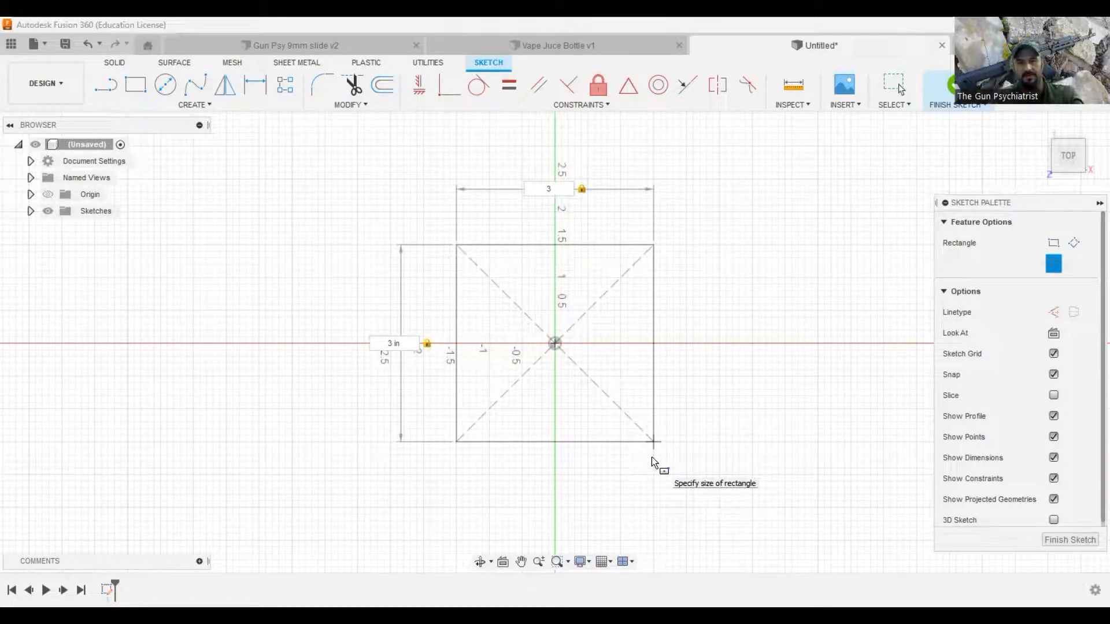
key(Tab)
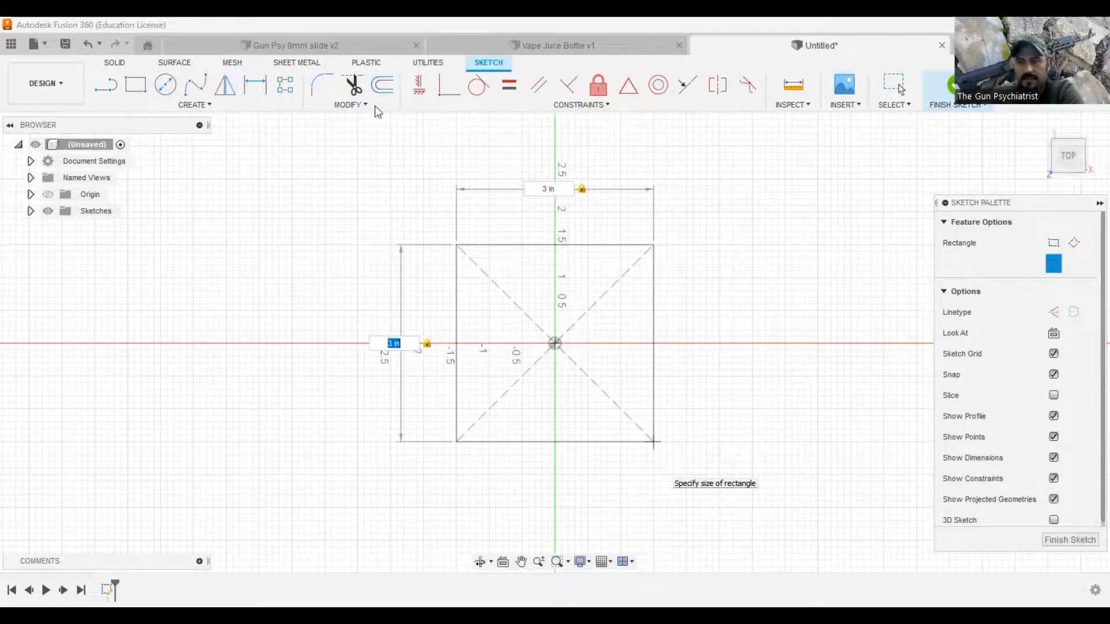
key(Return)
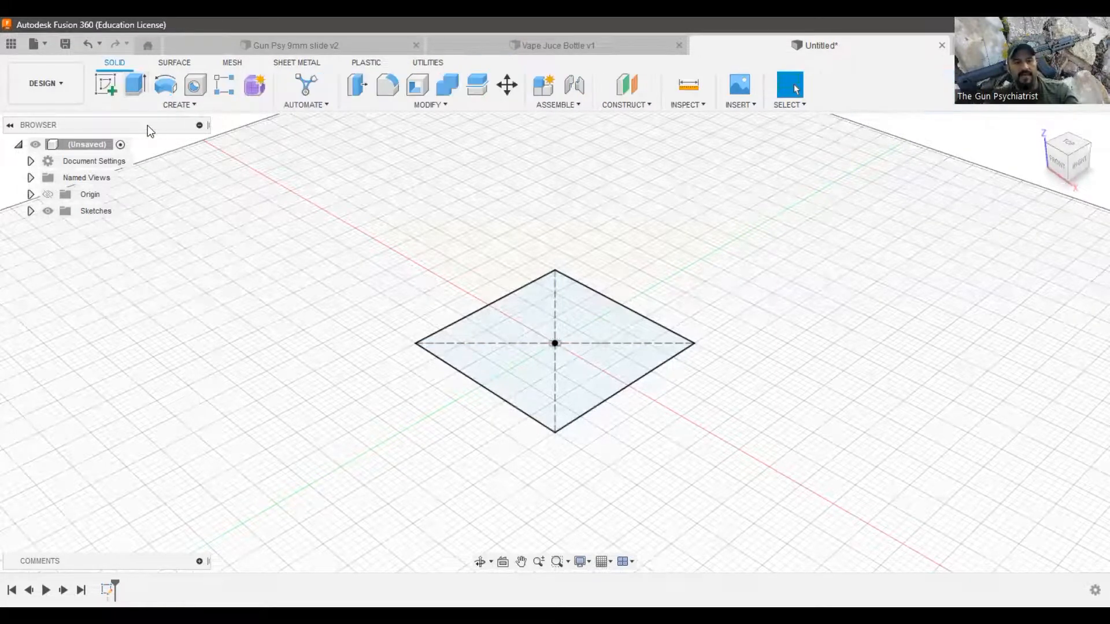
Step: Extrude the square profile 3 in upward as a new body
key(e)
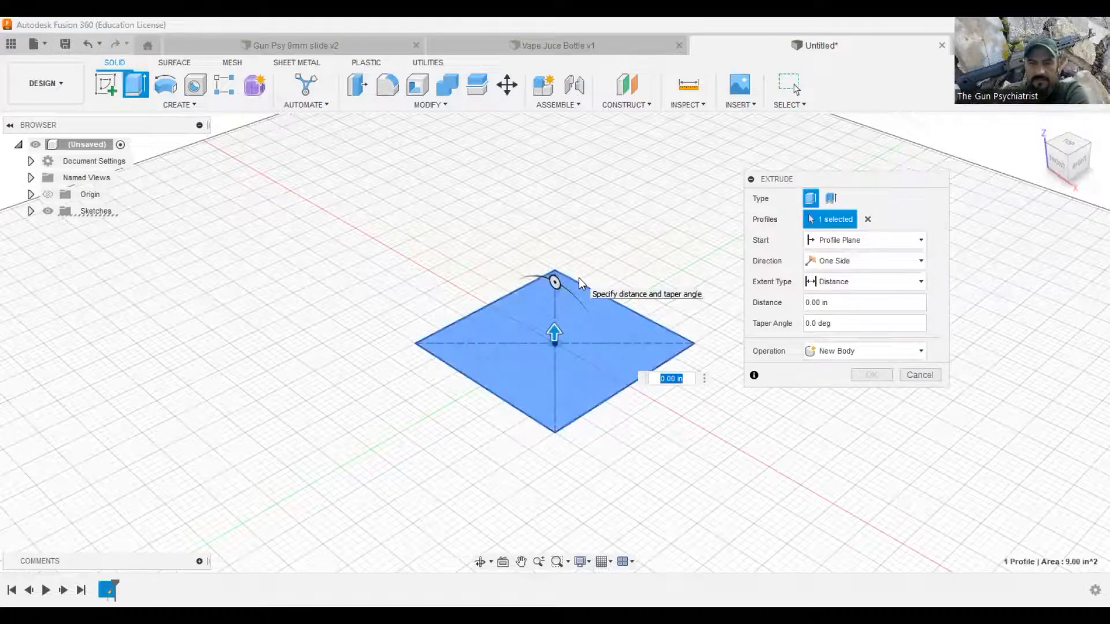
text(3)
key(Return)
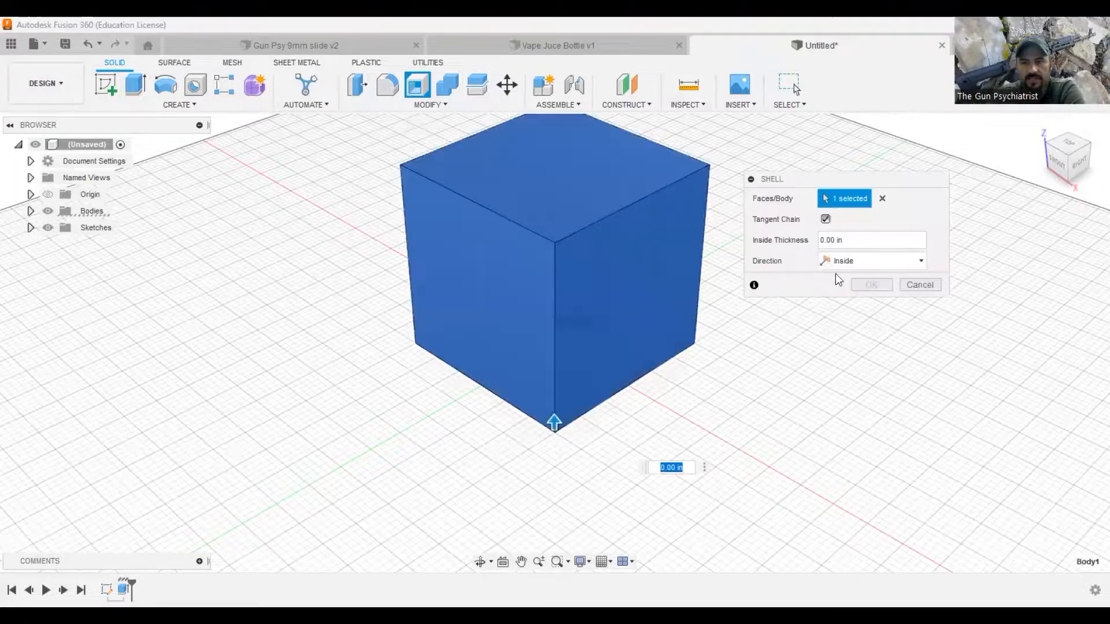
Step: Shell the whole cube body toward the inside with a 0.25 in thickness
click(786, 241)
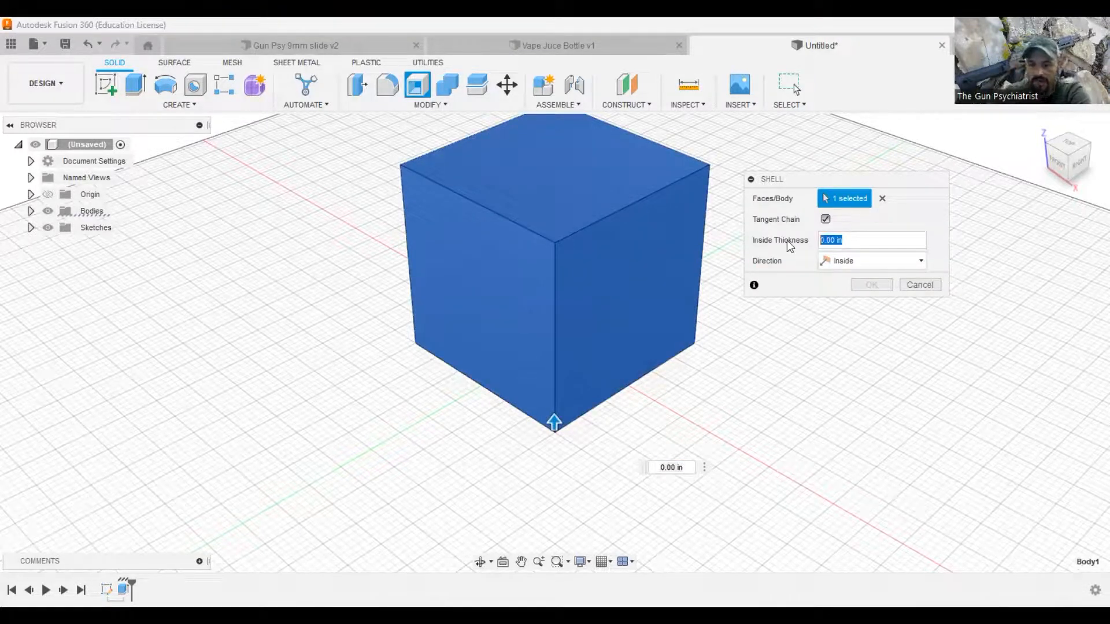
text(.25)
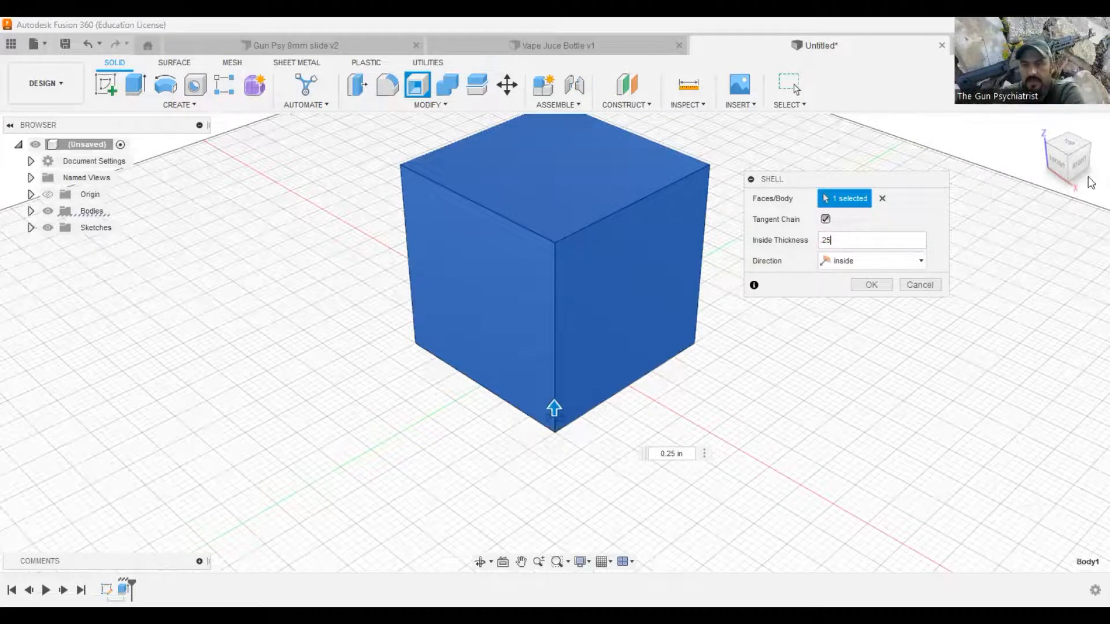
key(Return)
Step: Inspect the cube's hollow interior with a section analysis offset -1.10 in from one side face, without keeping the analysis
drag(1075, 165, 1038, 145)
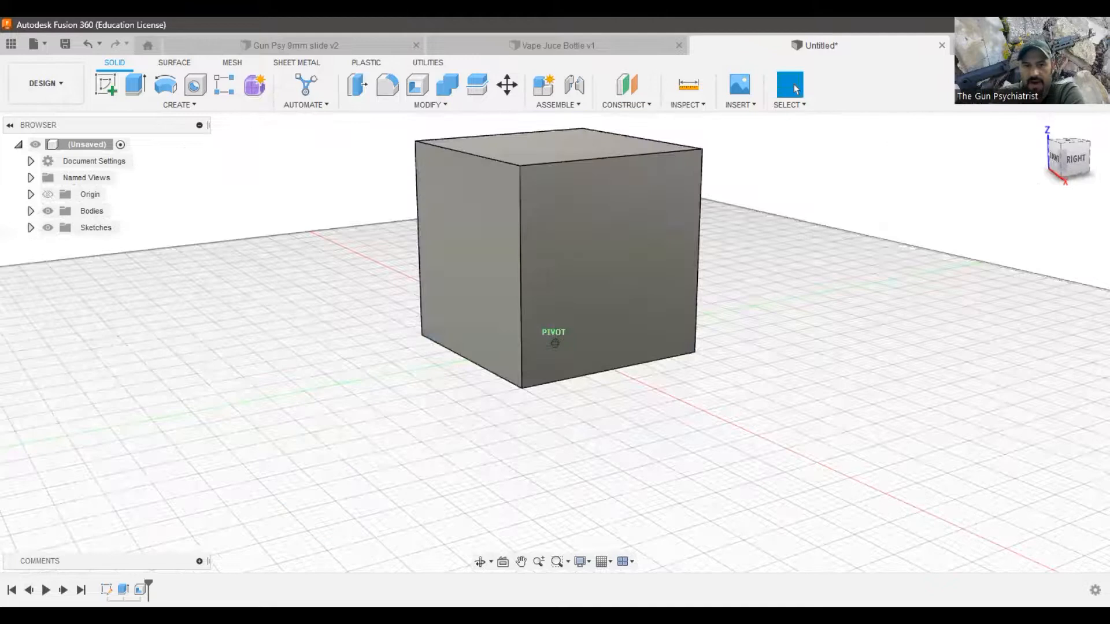
shift+middle_drag(635, 456, 583, 336)
click(589, 327)
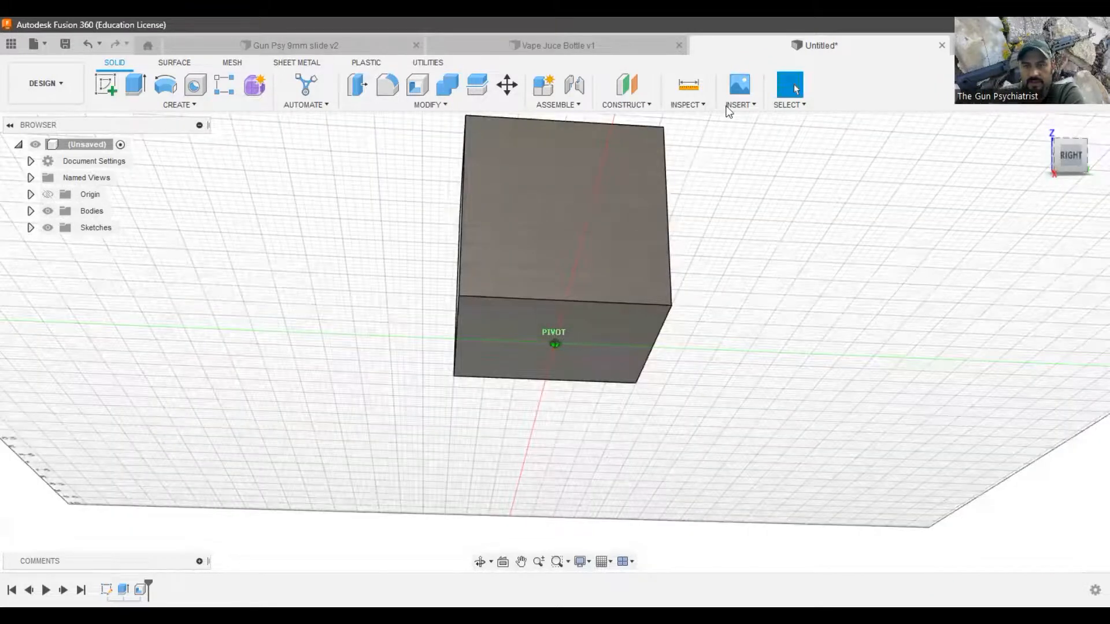
click(705, 107)
click(706, 271)
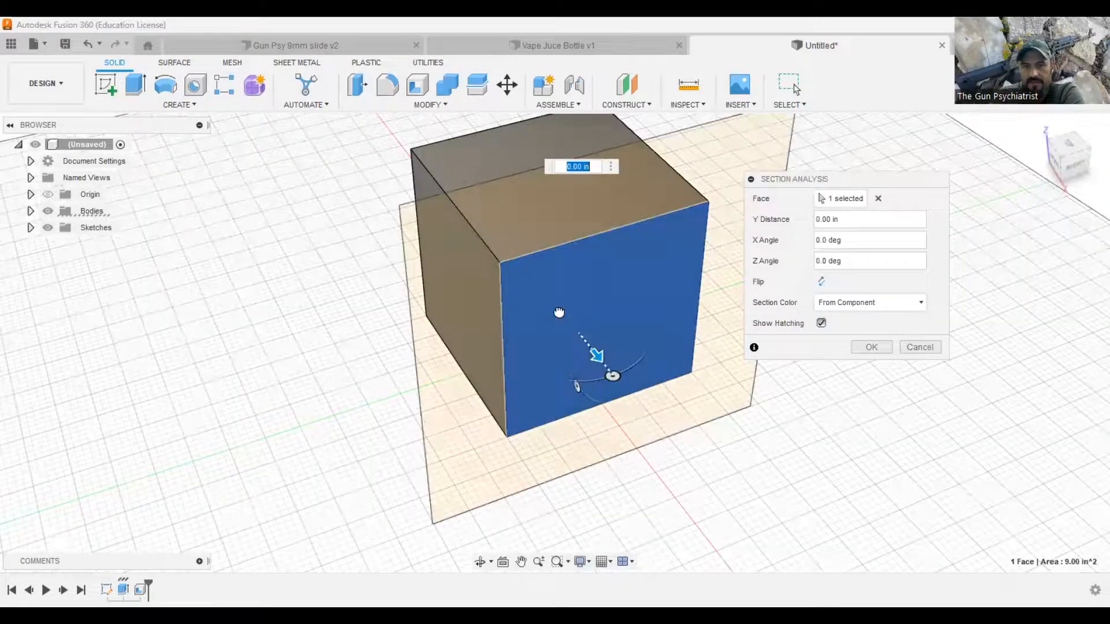
mouse_move(595, 354)
mouse_down()
mouse_move(564, 390)
mouse_move(592, 336)
mouse_up()
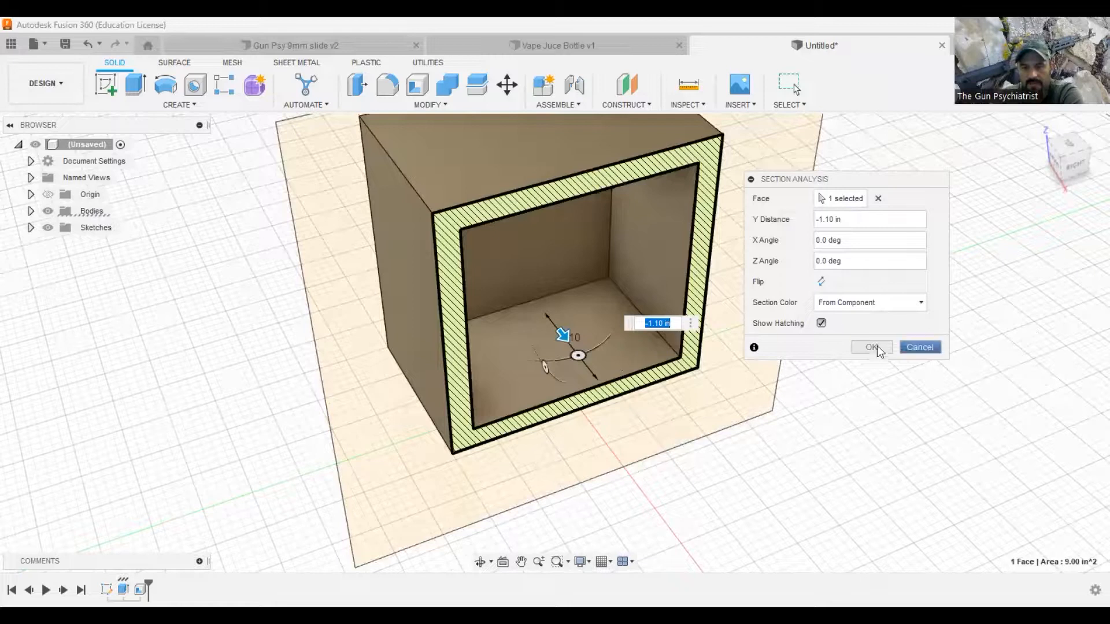
click(918, 347)
Step: Undo the shell on the cube
key(ctrl+z)
scroll(516, 298, down, 3)
mouse_move(516, 298)
shift+middle_down()
mouse_move(538, 295)
mouse_move(616, 199)
shift+middle_up()
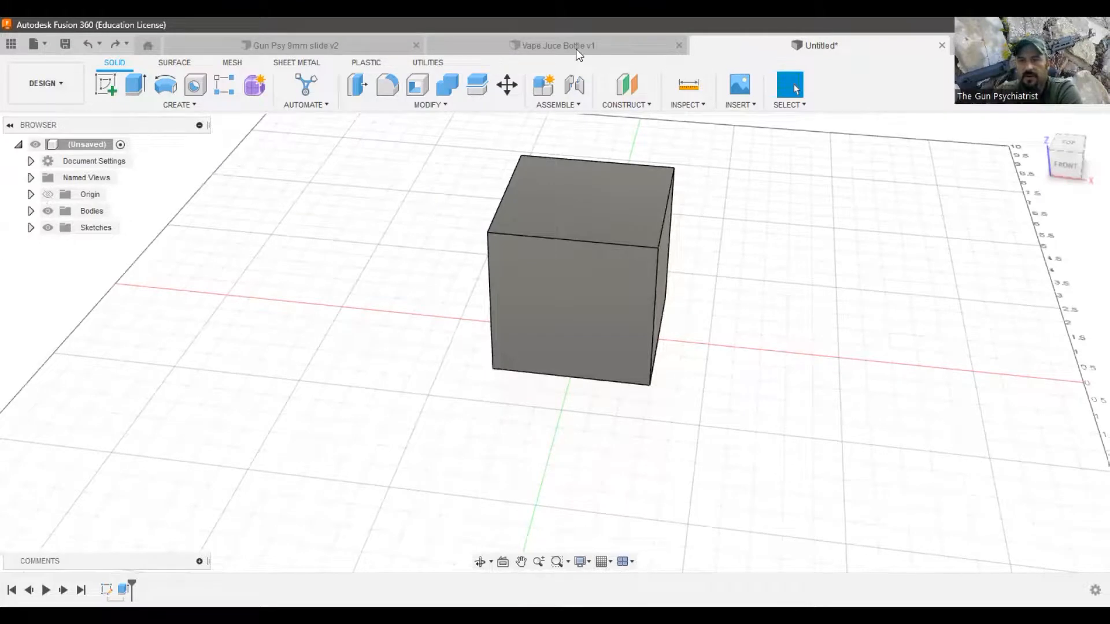
click(512, 229)
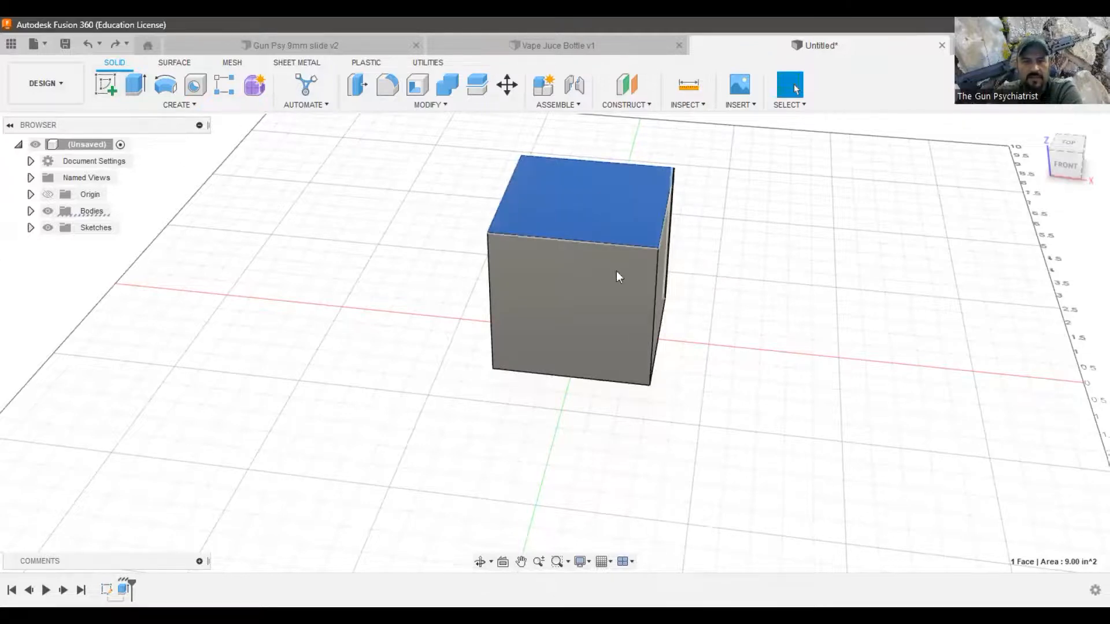
click(658, 301)
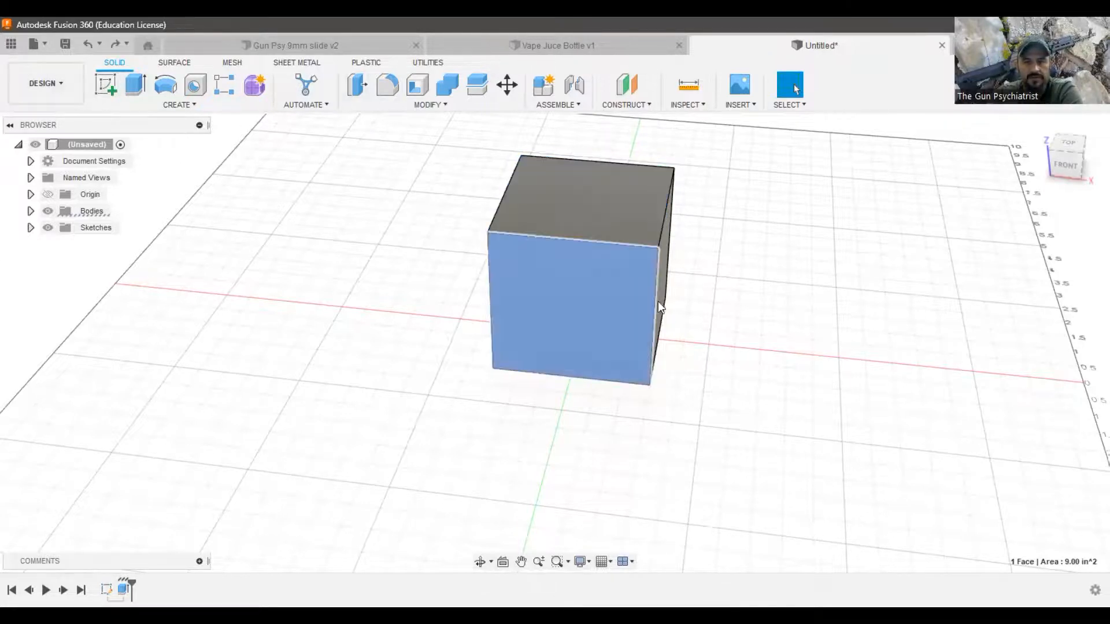
click(663, 275)
click(662, 272)
key(Escape)
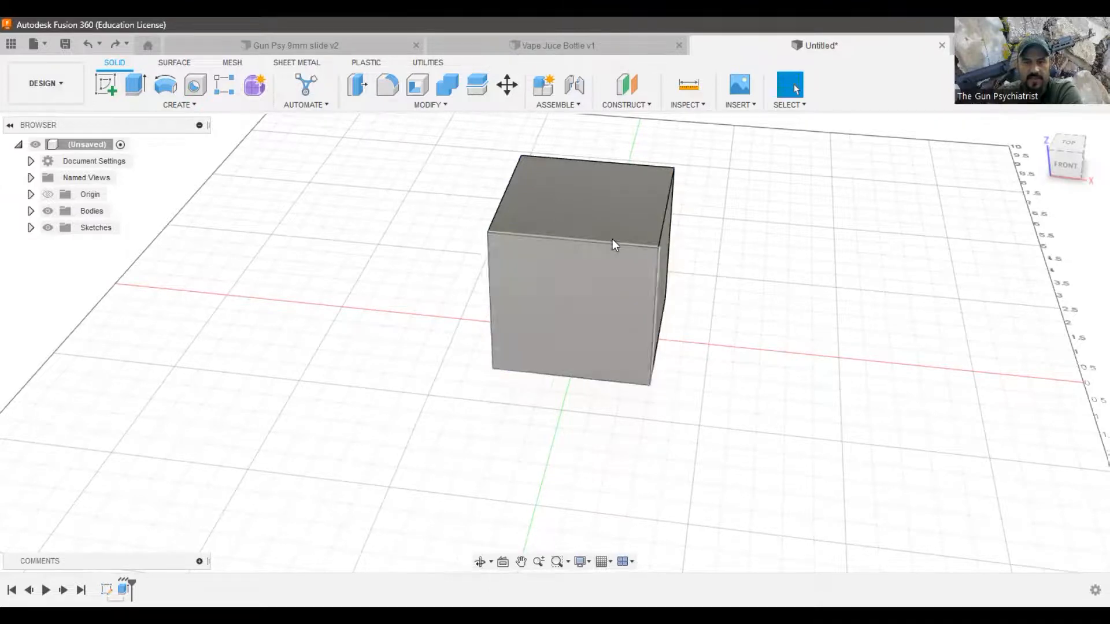
click(602, 230)
key(Escape)
Step: Start a sketch on the cube's front face and draw a circle centered on that face, spanning most of its width
click(109, 91)
click(547, 280)
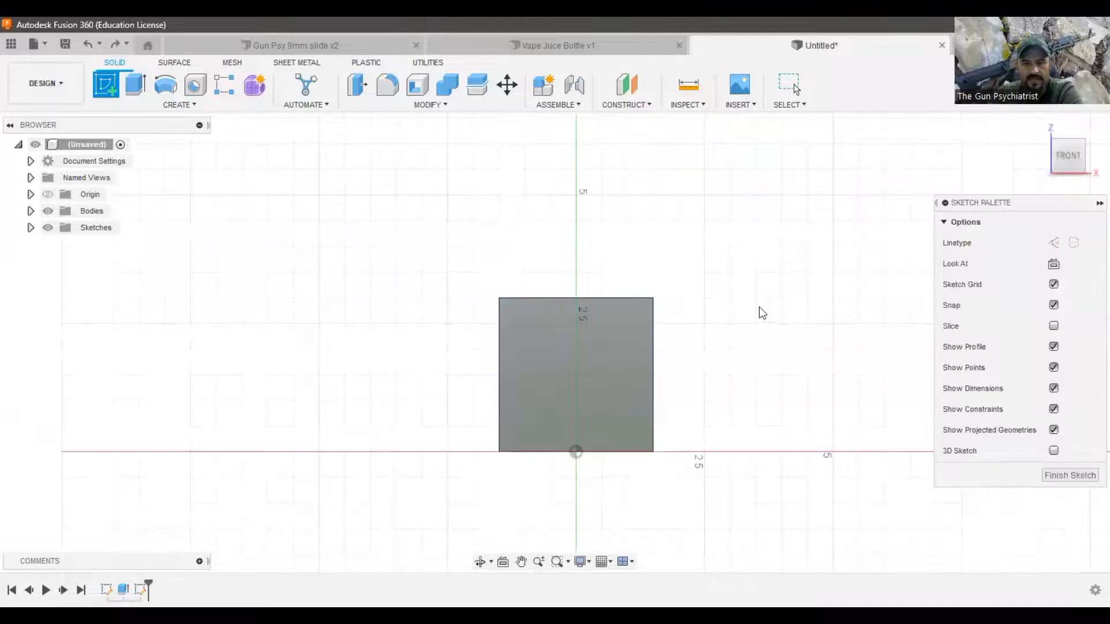
drag(1053, 156, 991, 167)
shift+middle_drag(518, 381, 590, 318)
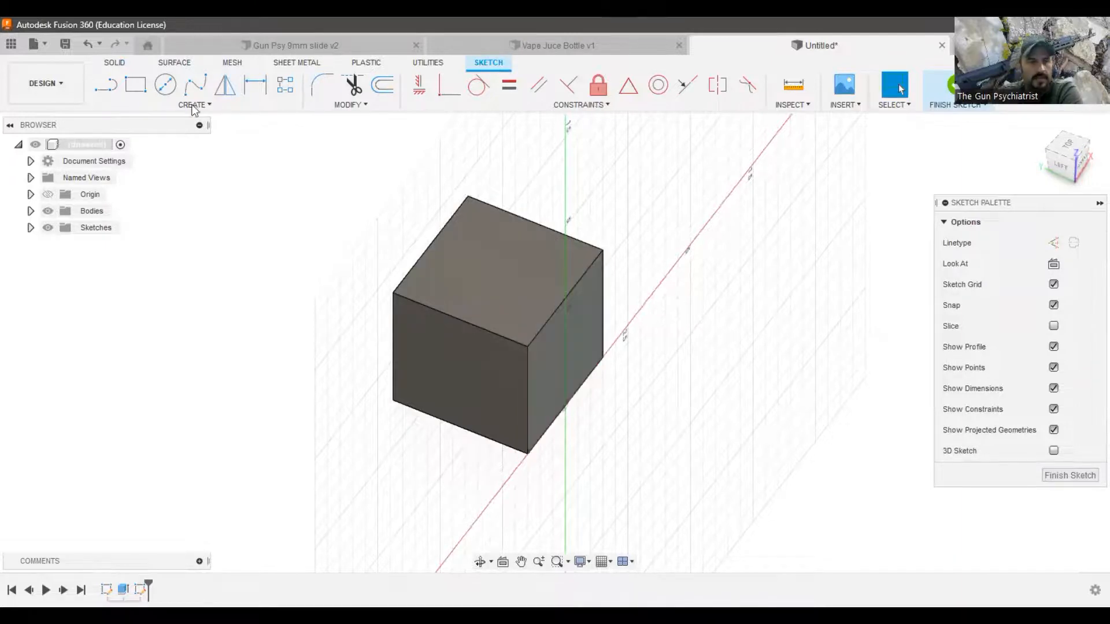
click(167, 85)
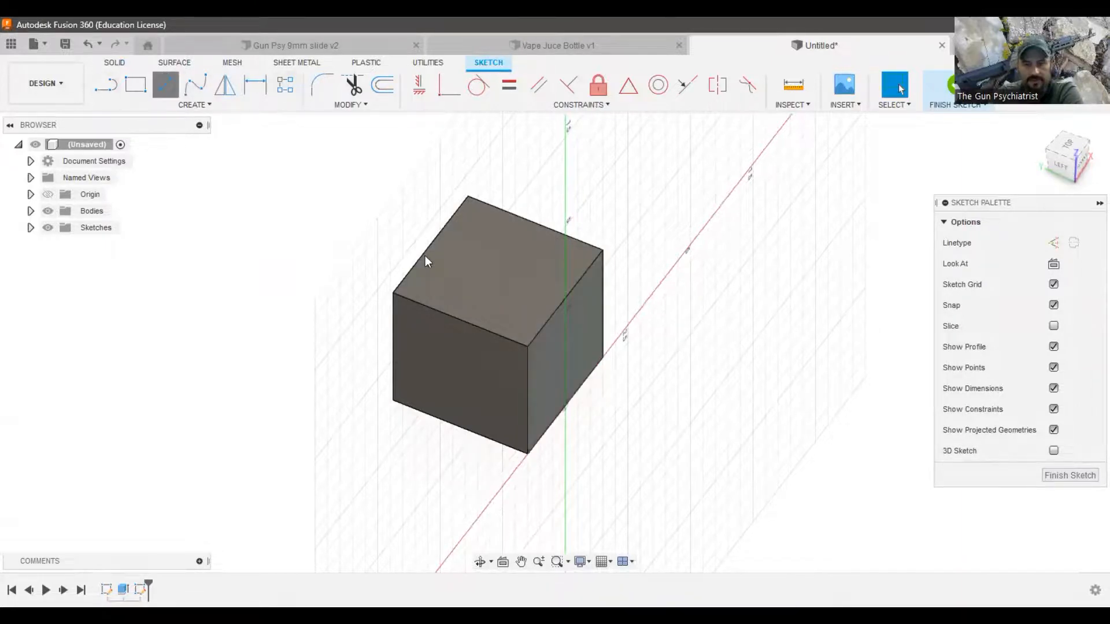
click(565, 363)
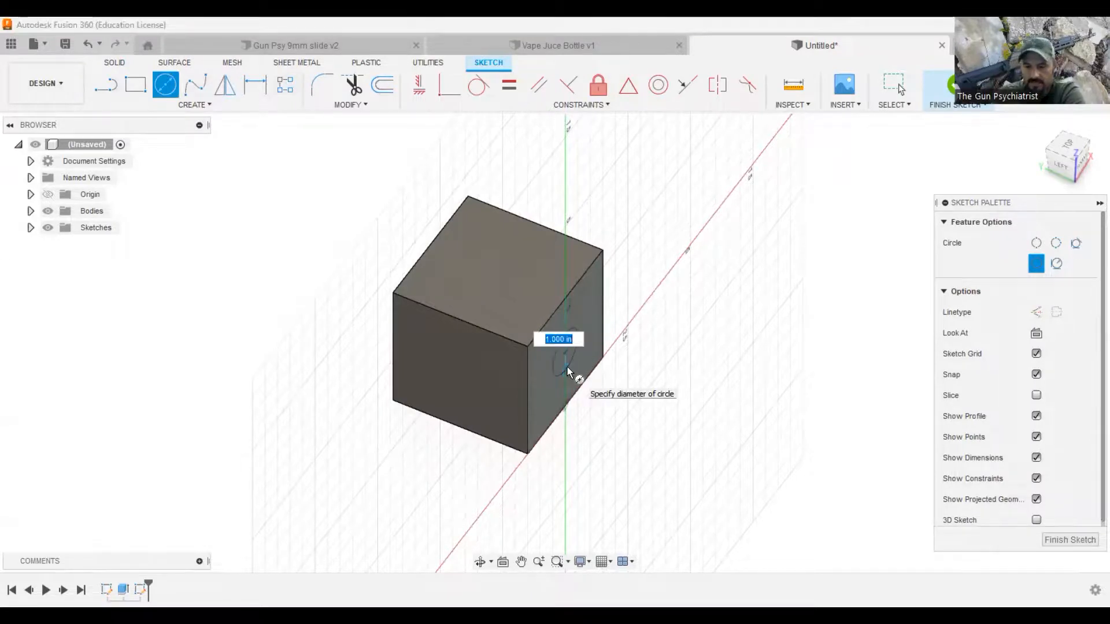
key(Return)
key(Escape)
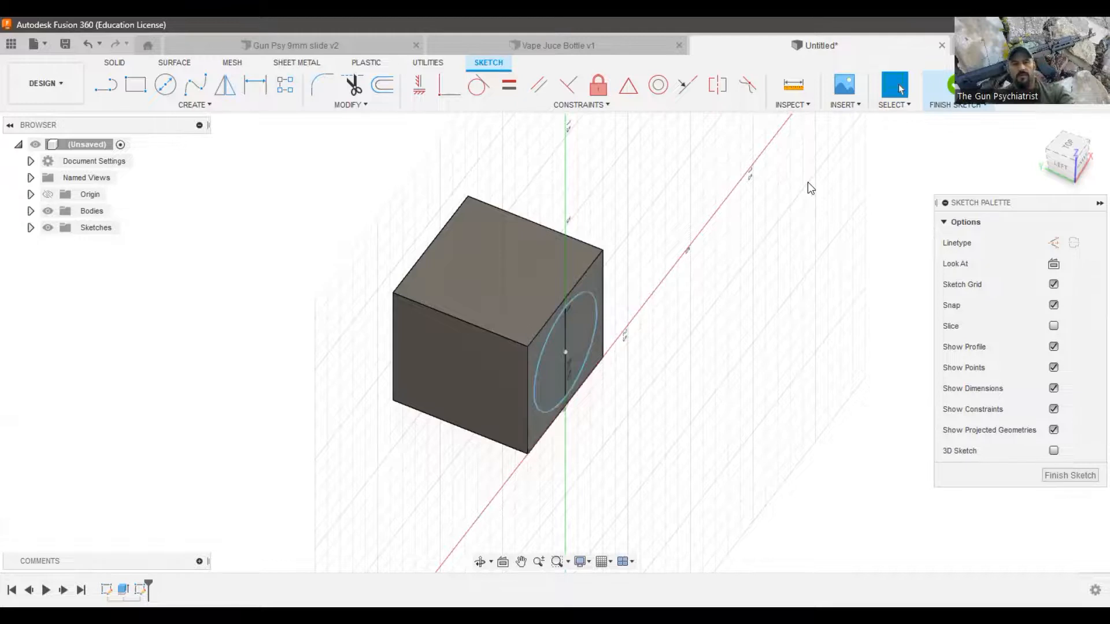
Step: Set up an extrusion of the circle profile 3 in outward from the cube's face
key(e)
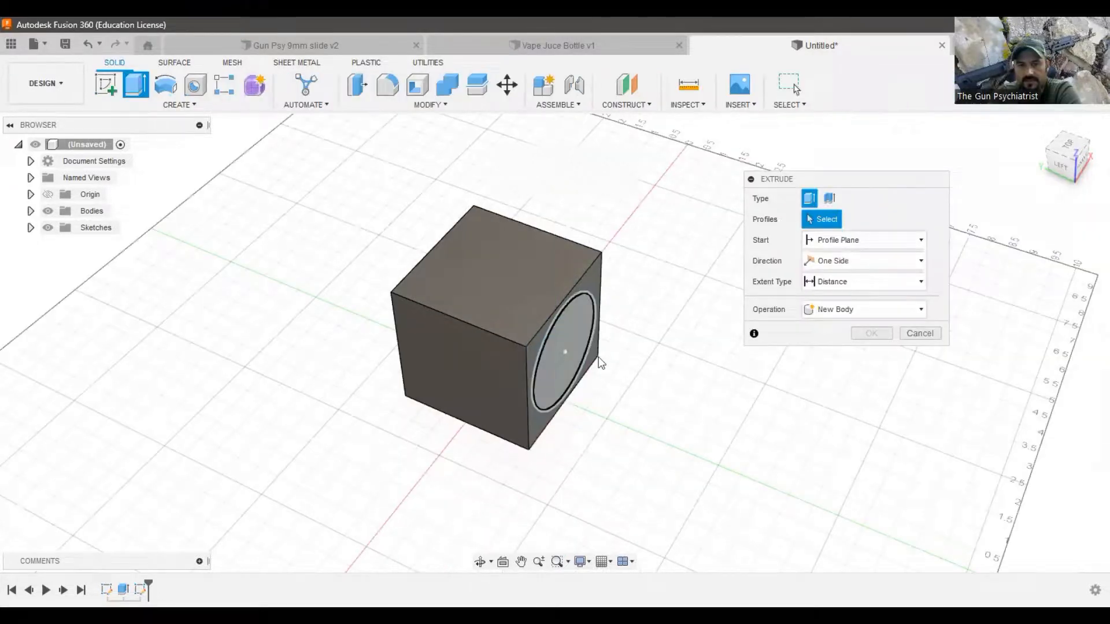
click(574, 355)
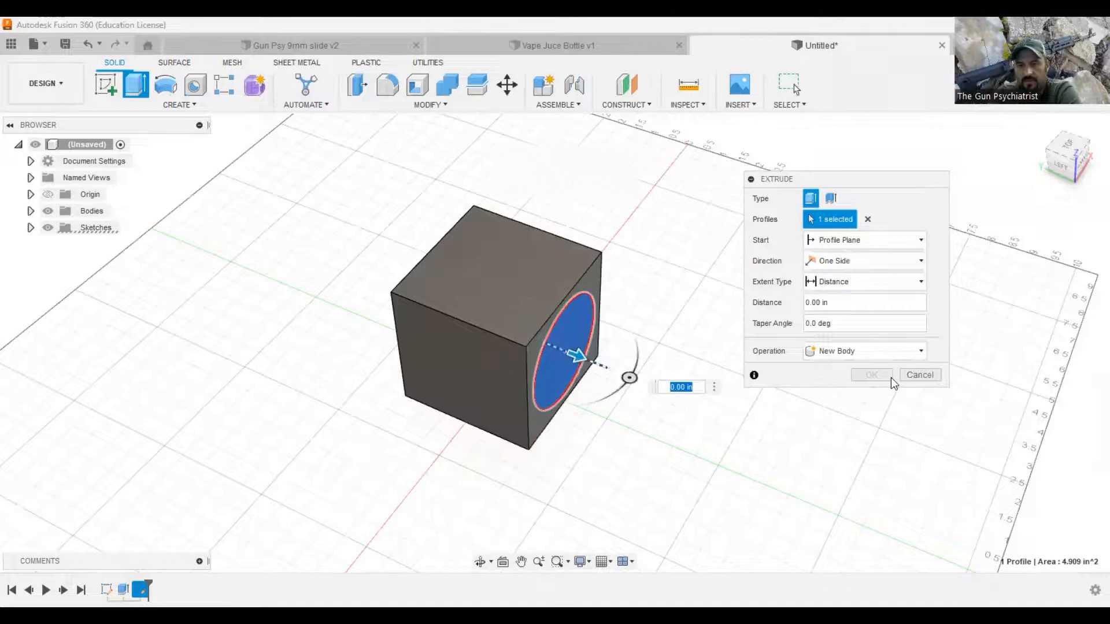
text(3)
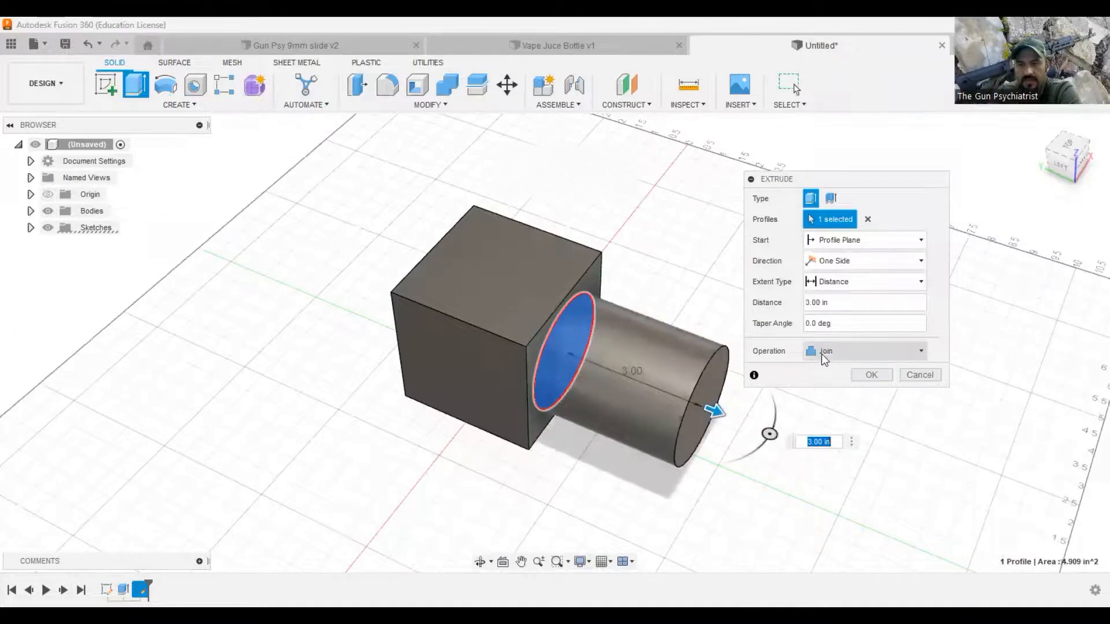
Step: Try New Body and New Component as the extrusion's operation, and expand the list of existing bodies
click(821, 354)
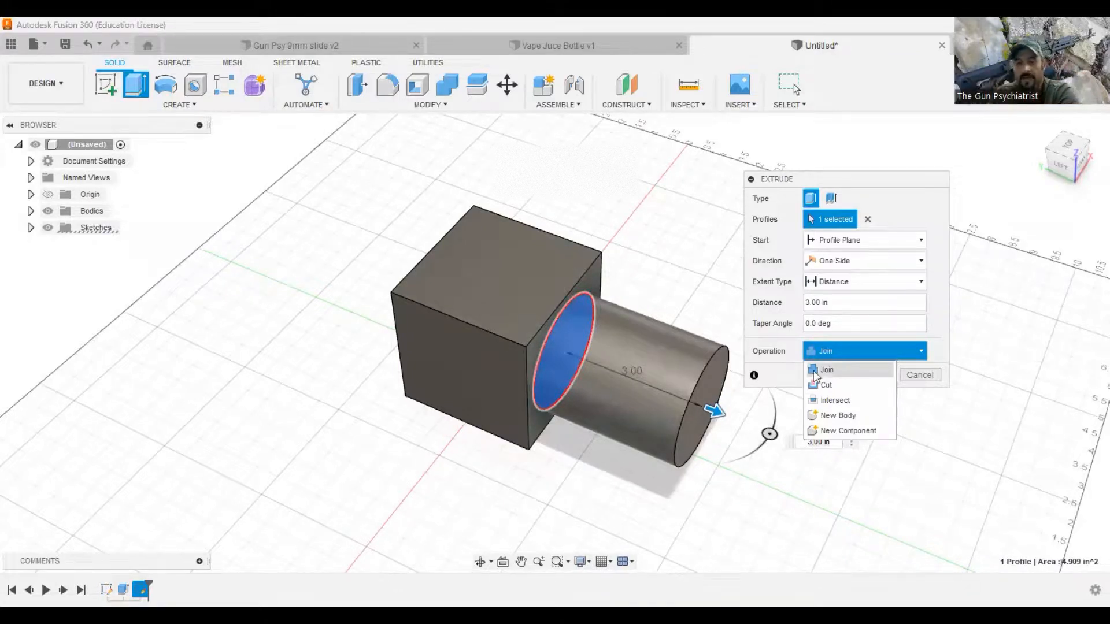
click(849, 416)
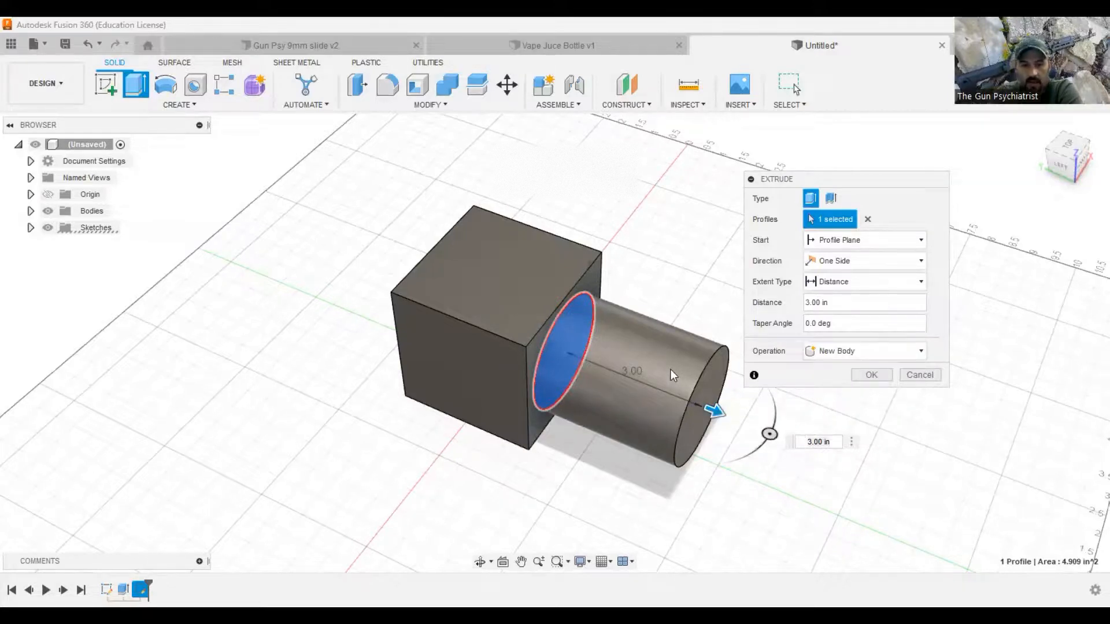
click(30, 211)
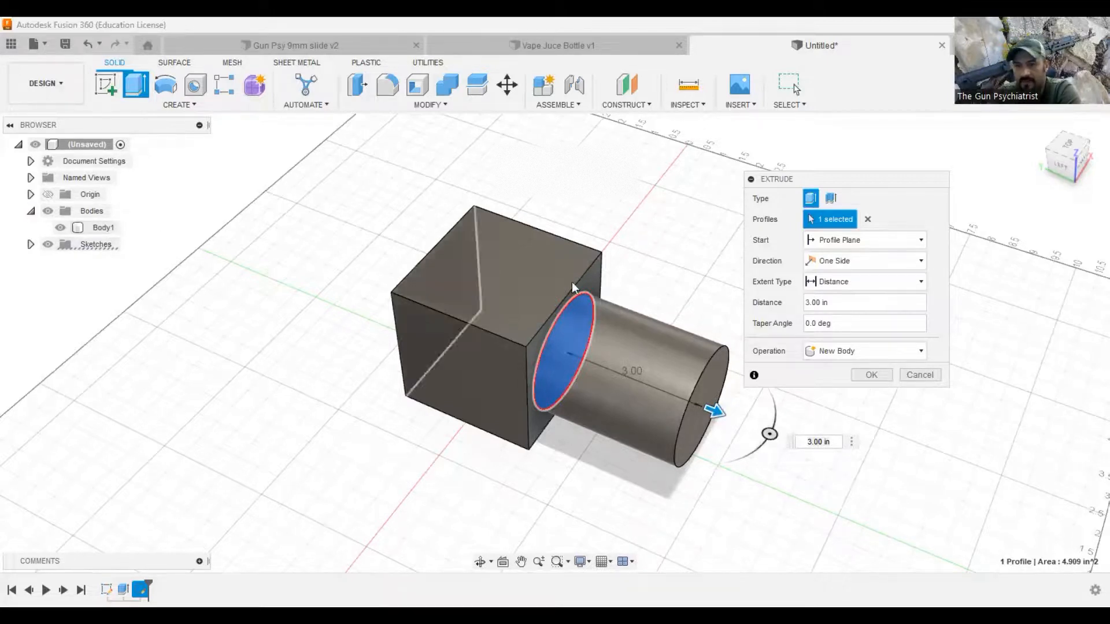
click(861, 350)
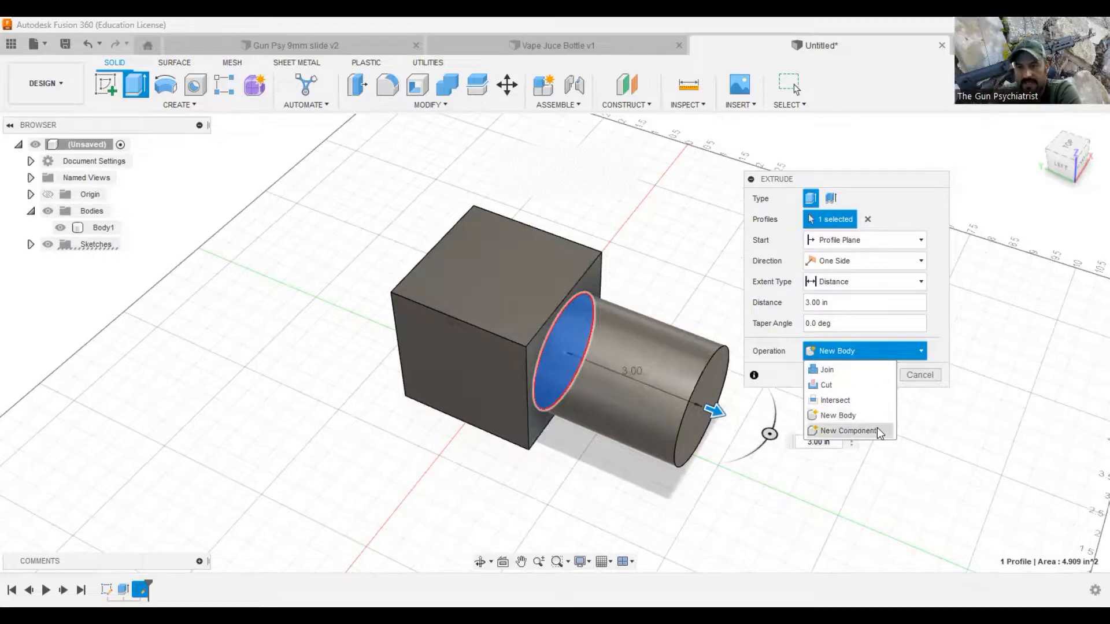
key(Return)
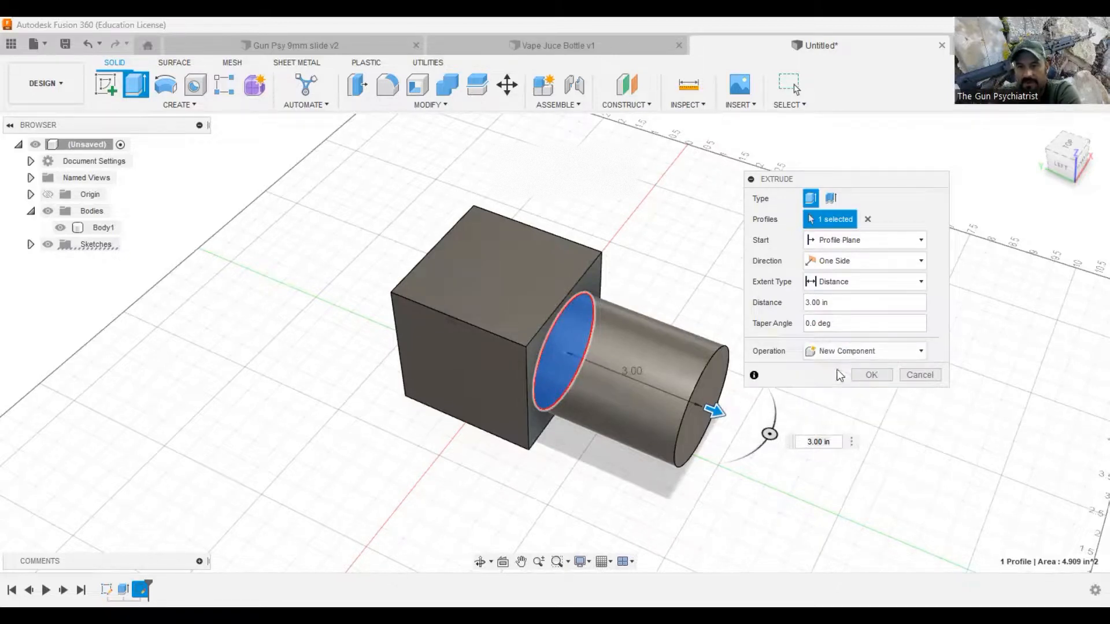
Step: Set the extrusion's operation to Join and complete the cylinder as part of the cube body
click(855, 351)
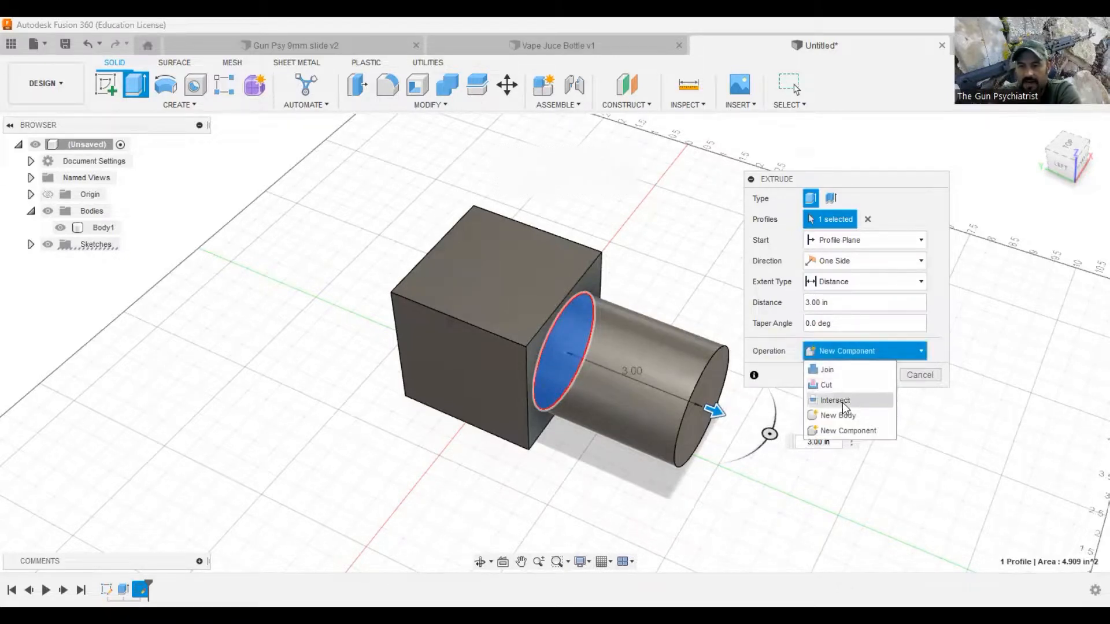
click(889, 378)
click(889, 376)
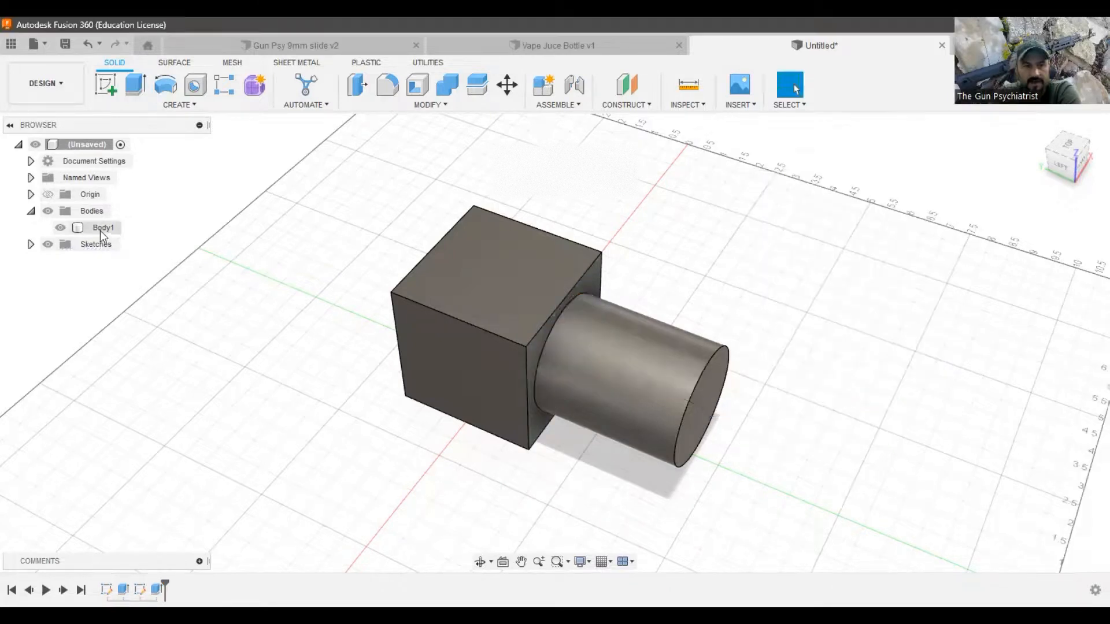
Step: Edit the cylinder's extrude feature and change its operation to New Body
click(630, 298)
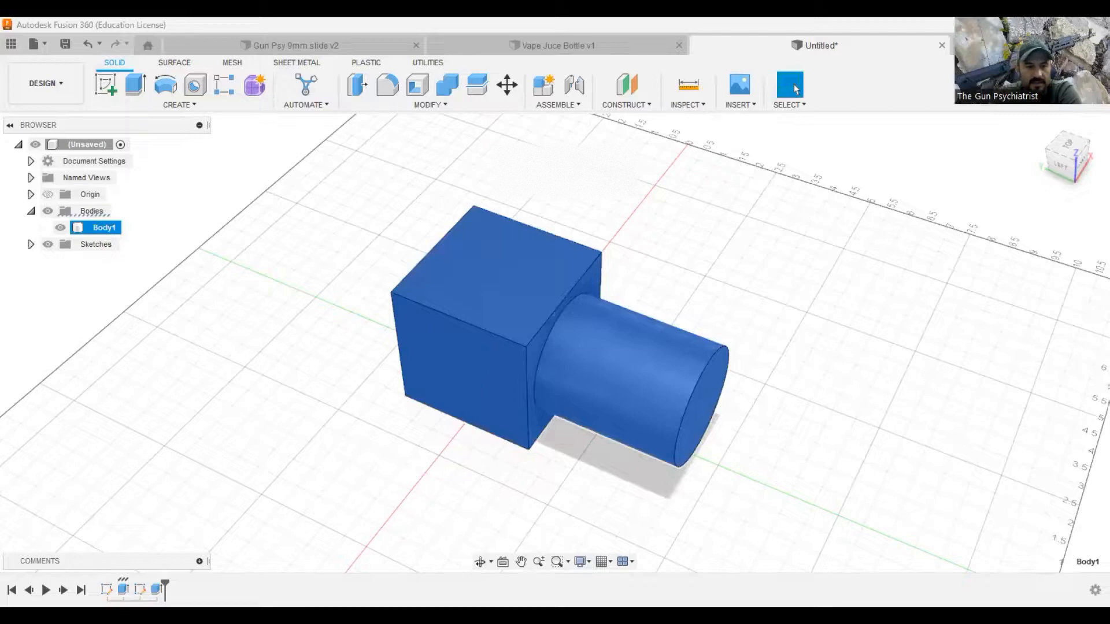
click(835, 350)
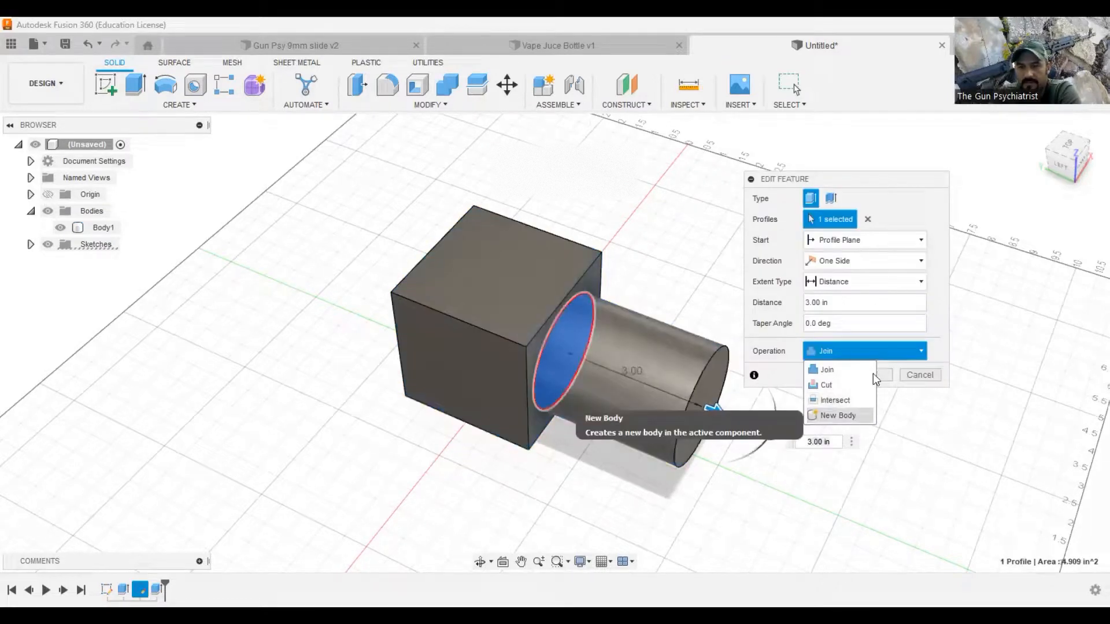
click(838, 415)
click(883, 374)
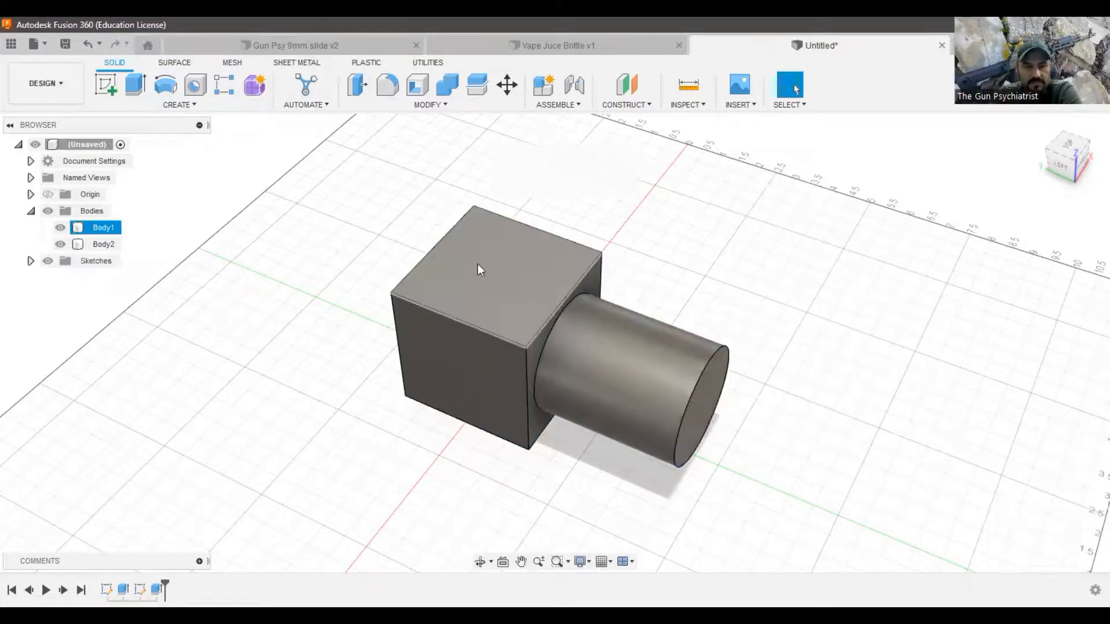
click(106, 244)
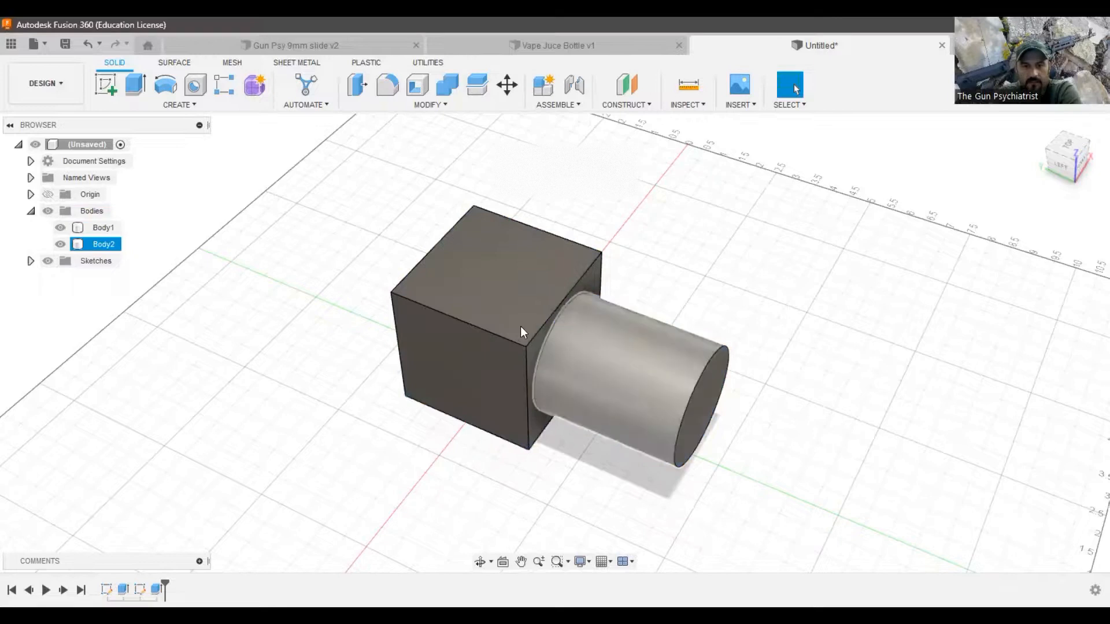
click(332, 540)
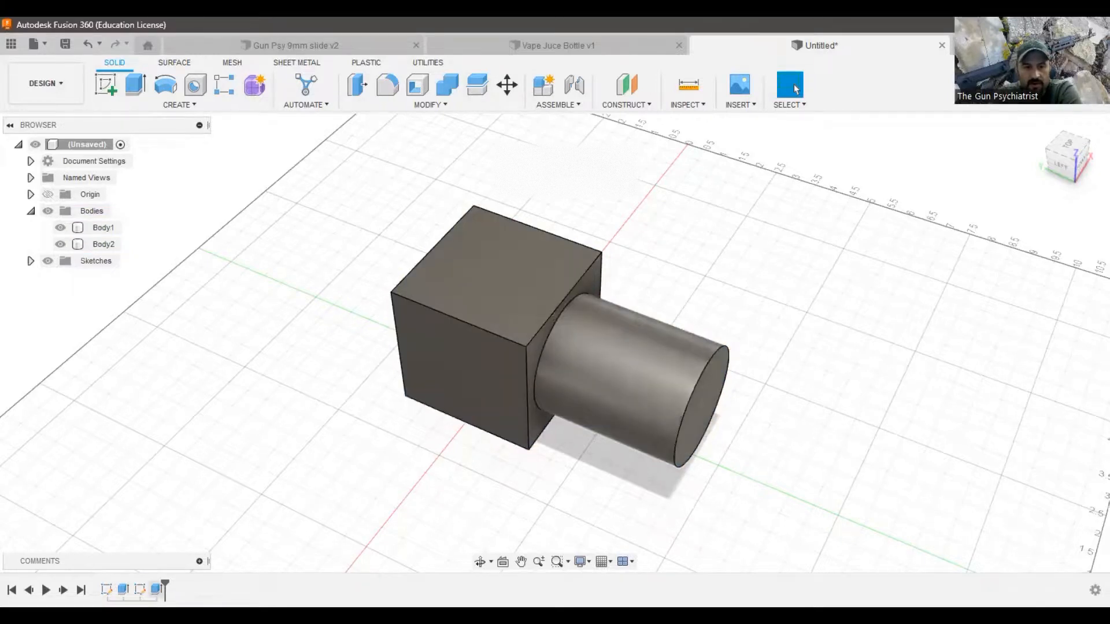
click(156, 589)
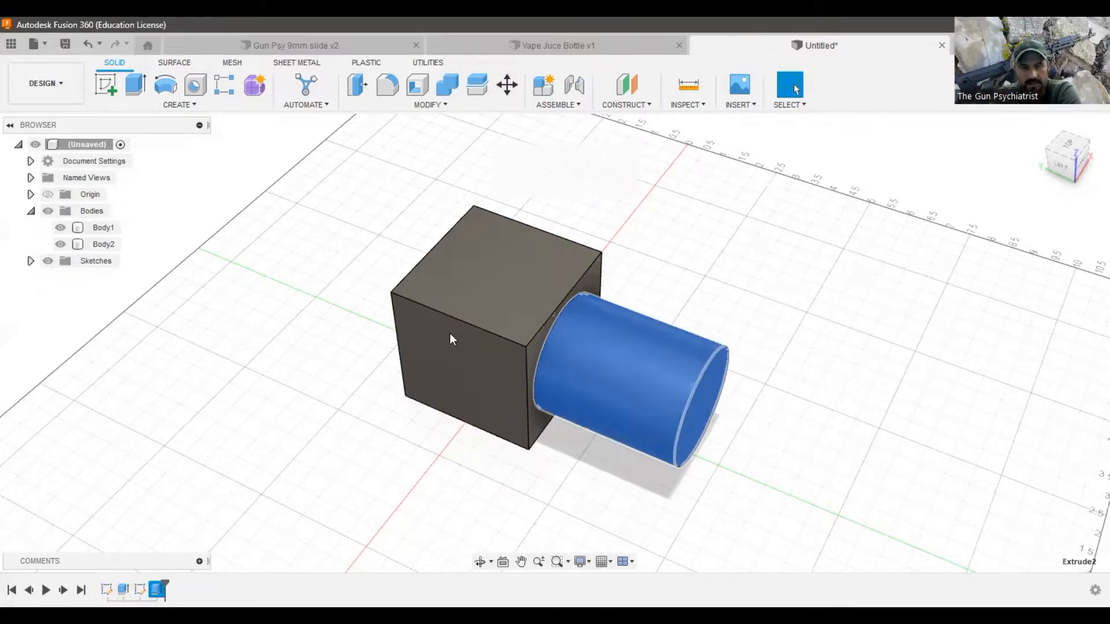
click(684, 167)
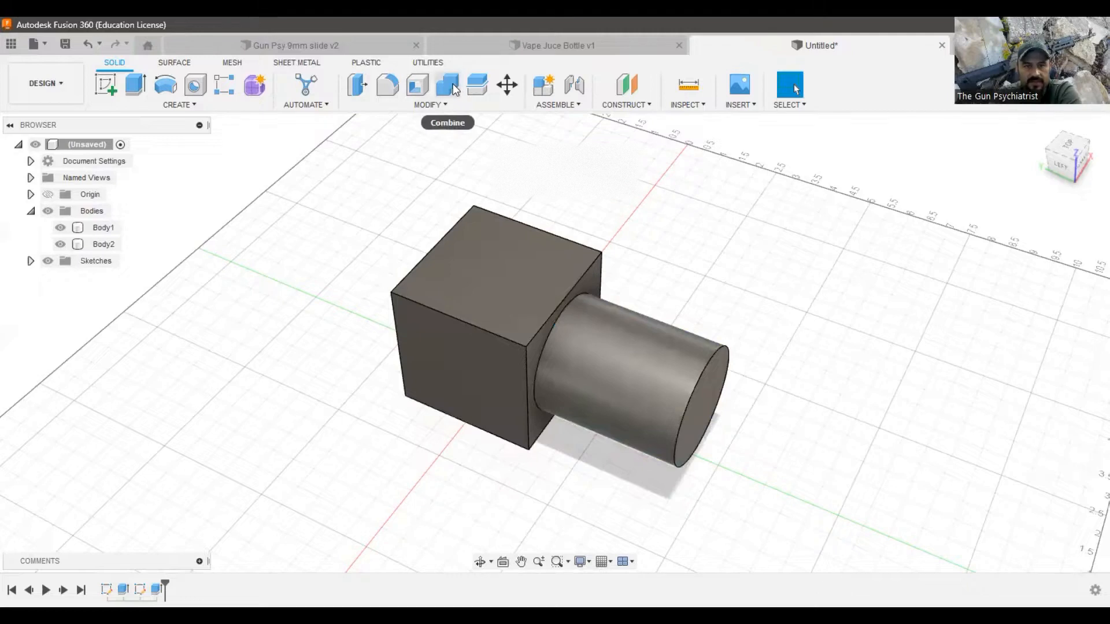
Step: Combine the cube as target body with the cylinder as tool body using the Join operation
click(513, 275)
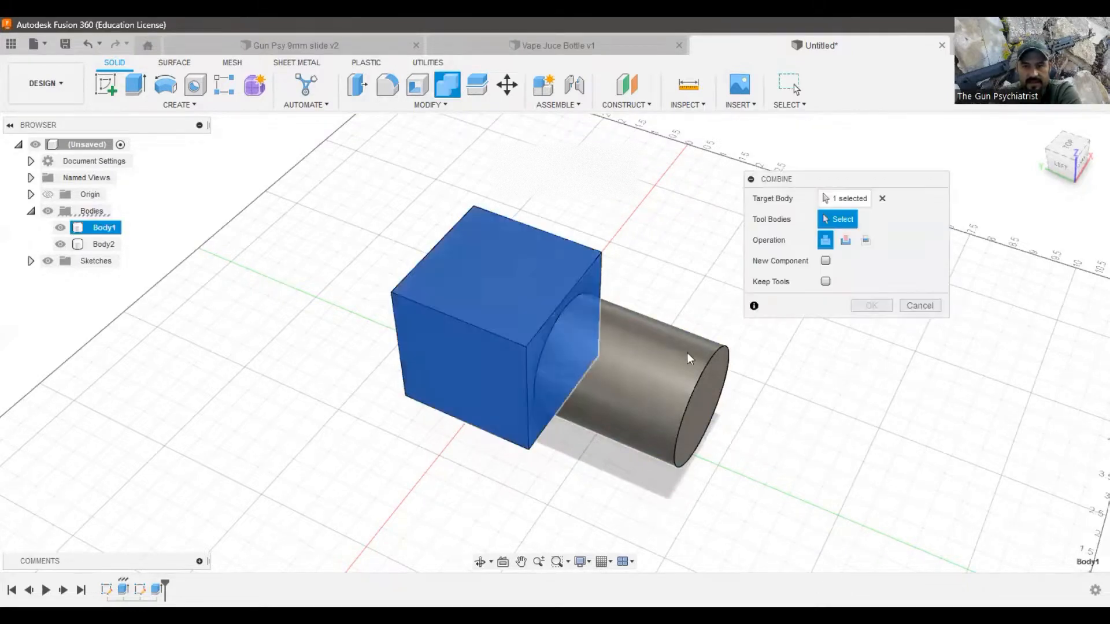
click(663, 378)
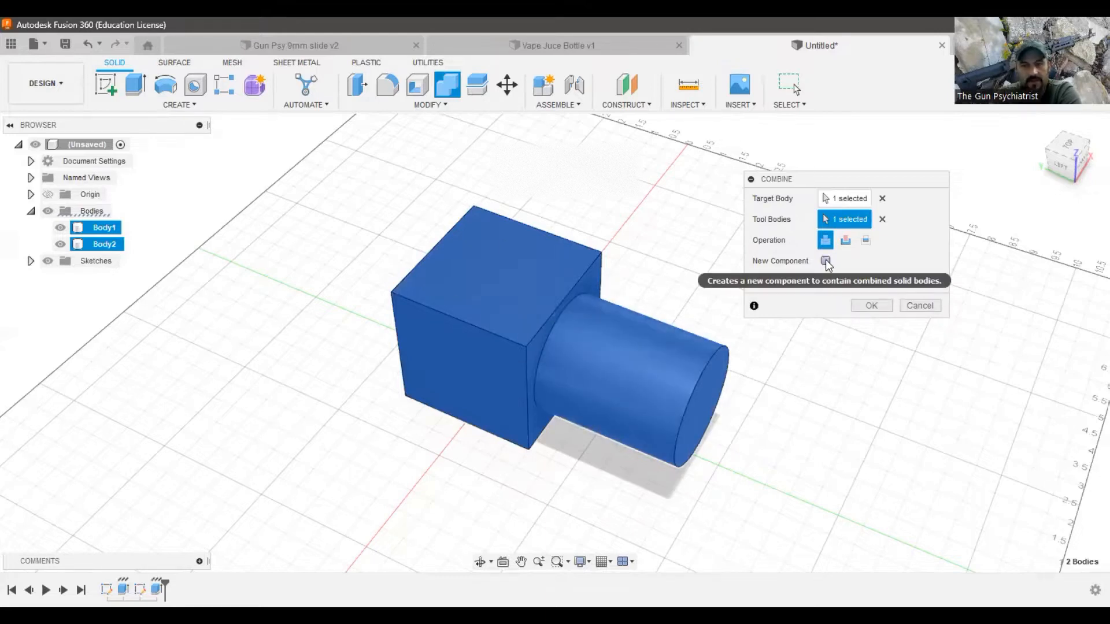
click(872, 306)
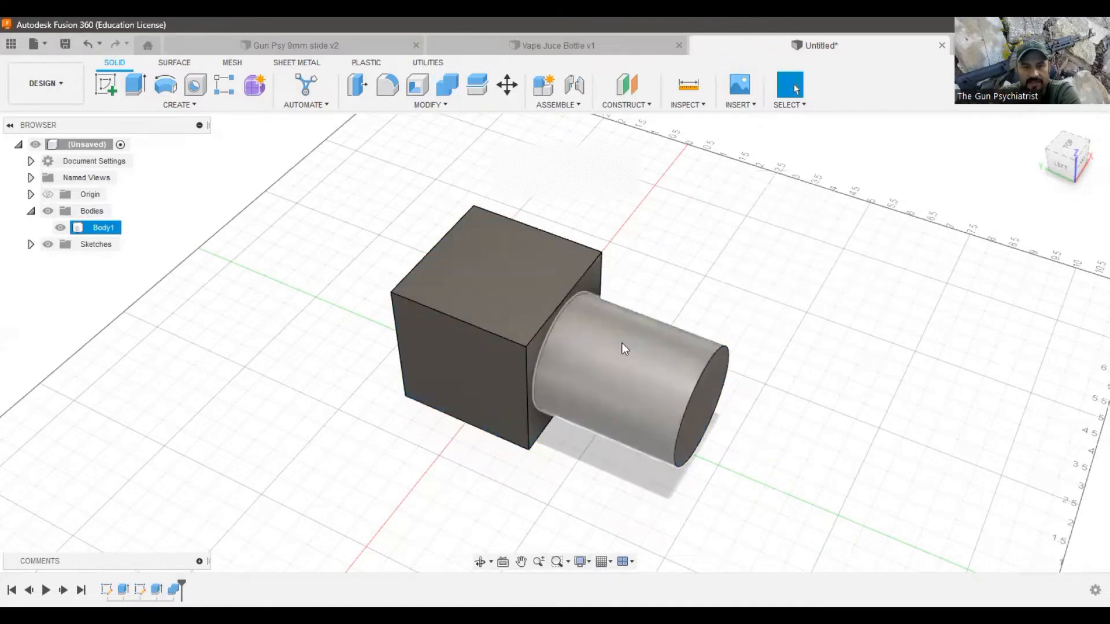